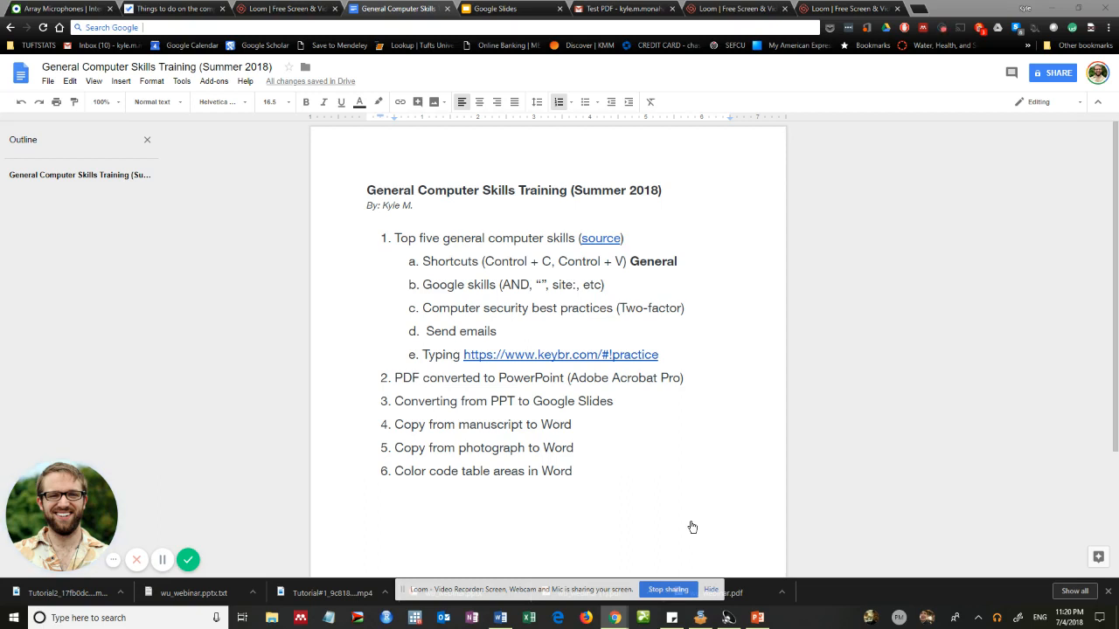
Bring up the wu_webinar.pptx.txt document in Word, and locate its file in the Desktop folder of This PC
mouse_move(505, 621)
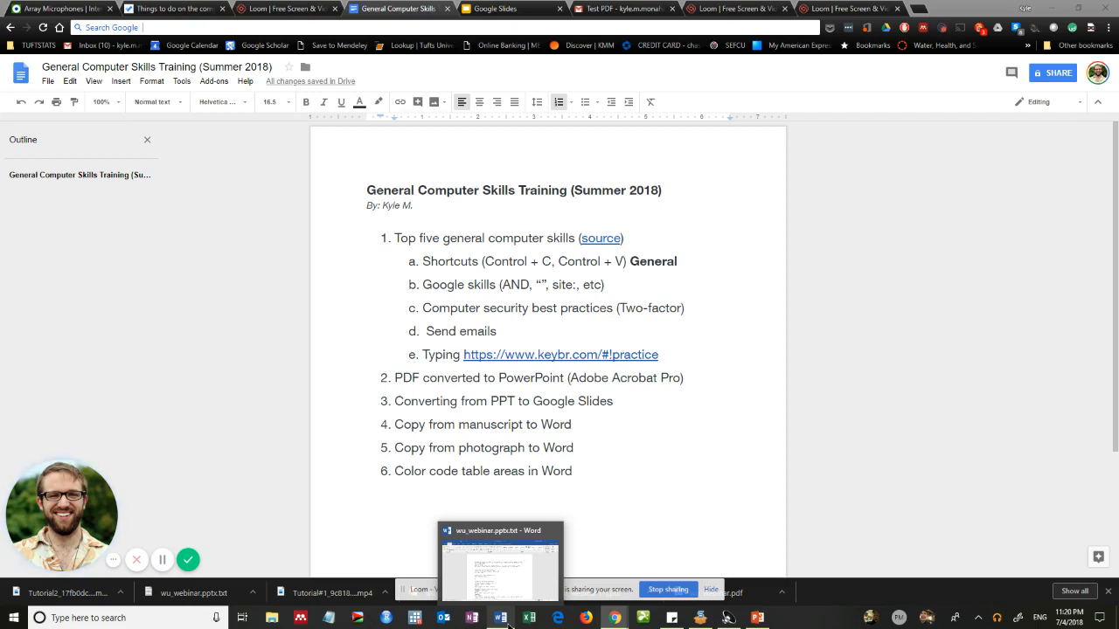
left_click(534, 577)
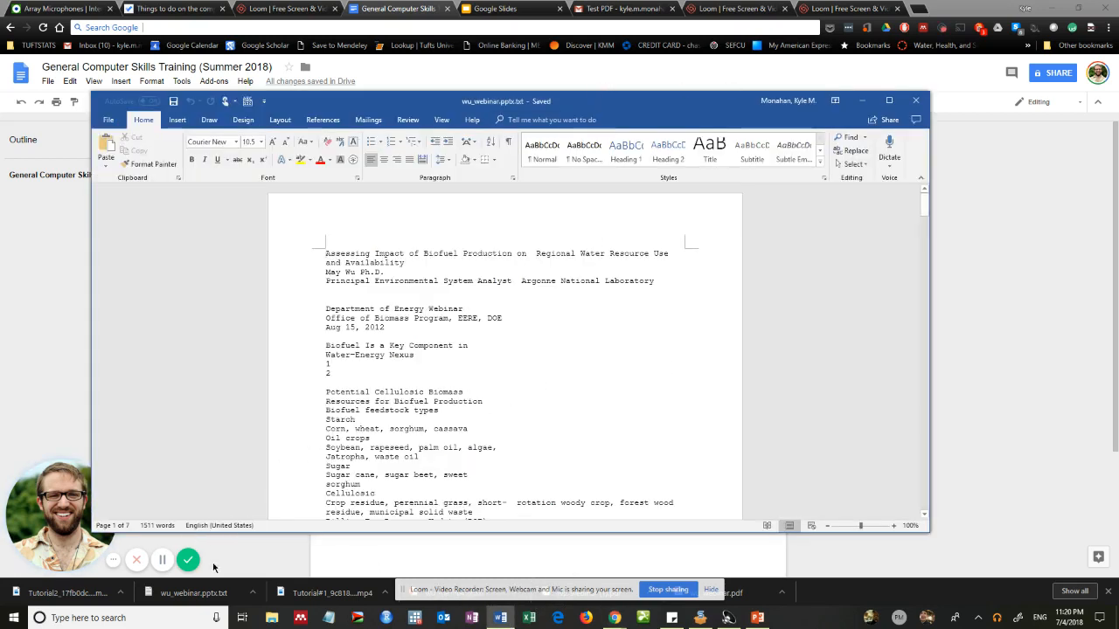
left_click(173, 621)
type("this")
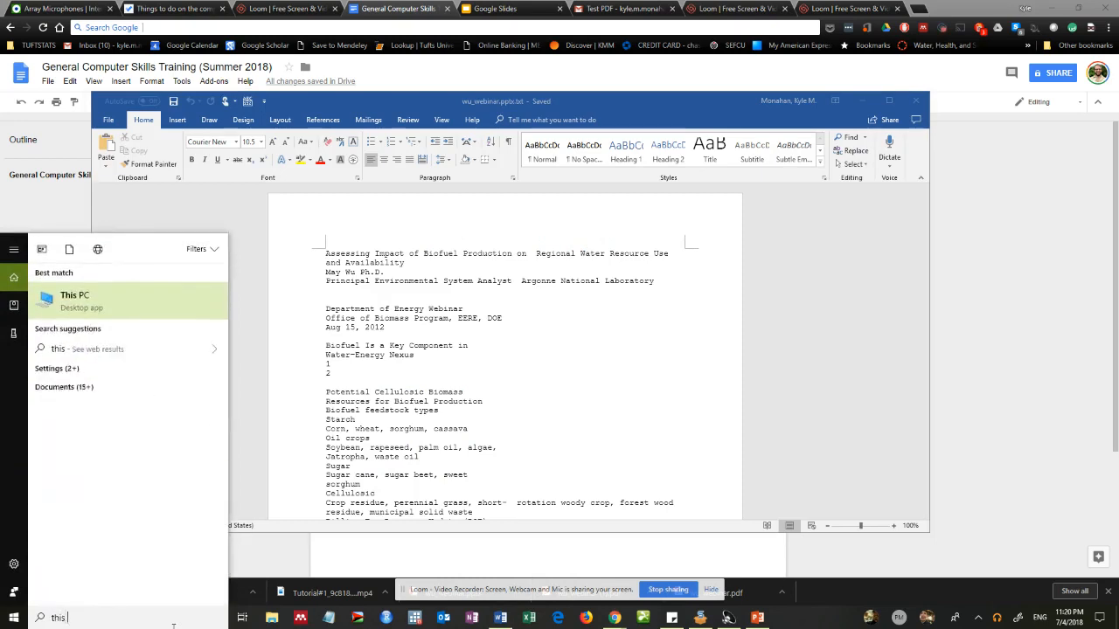
key("Return")
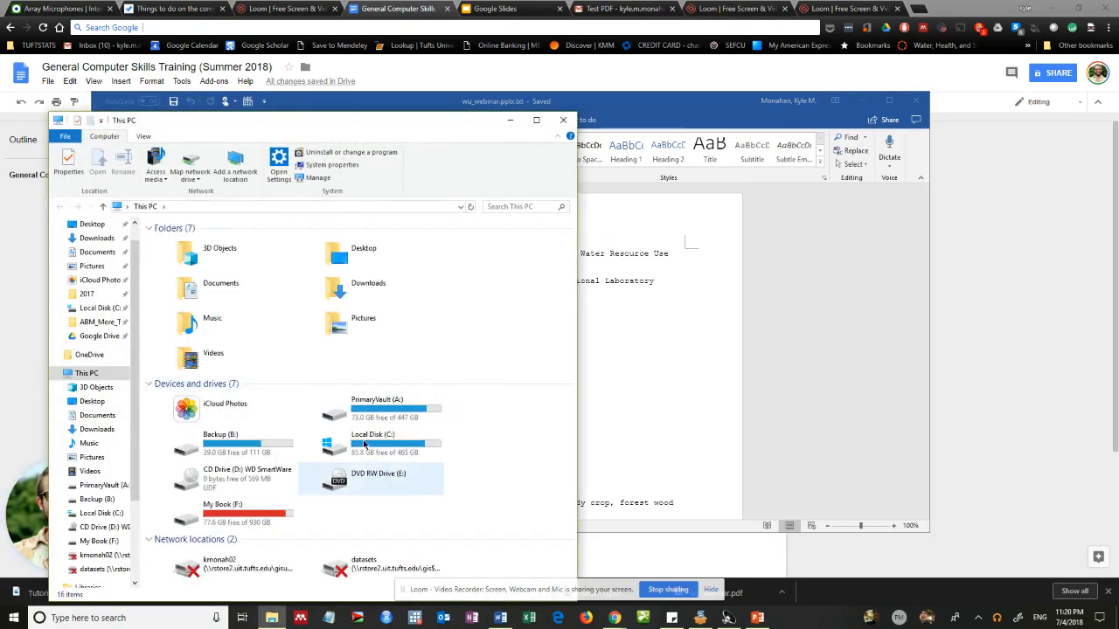
left_click(117, 402)
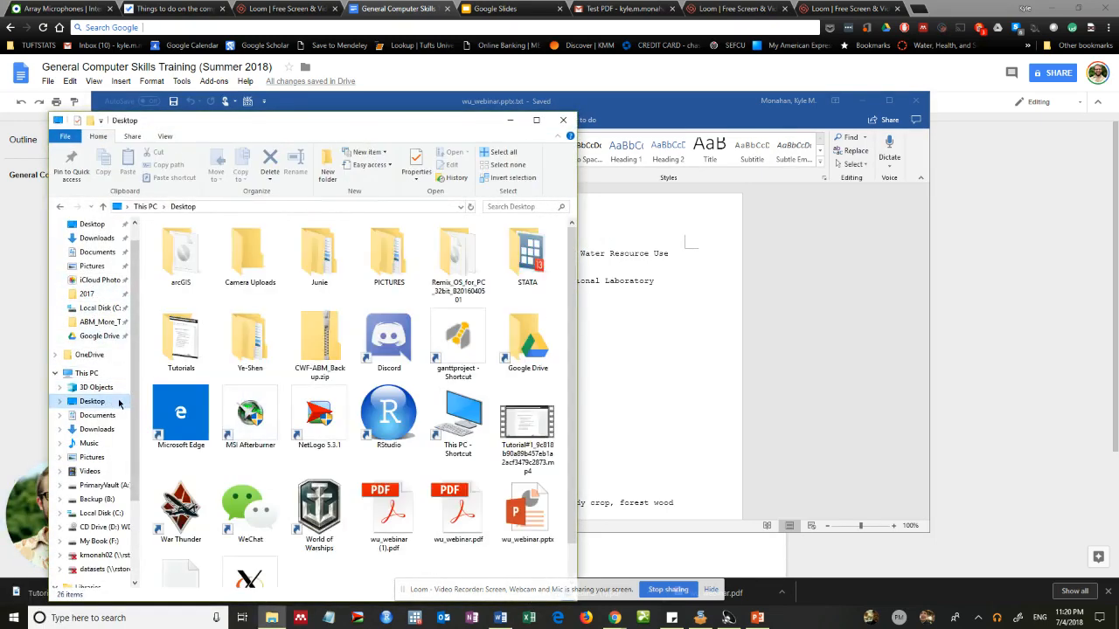
scroll(251, 415, "down", 1)
left_click(197, 552)
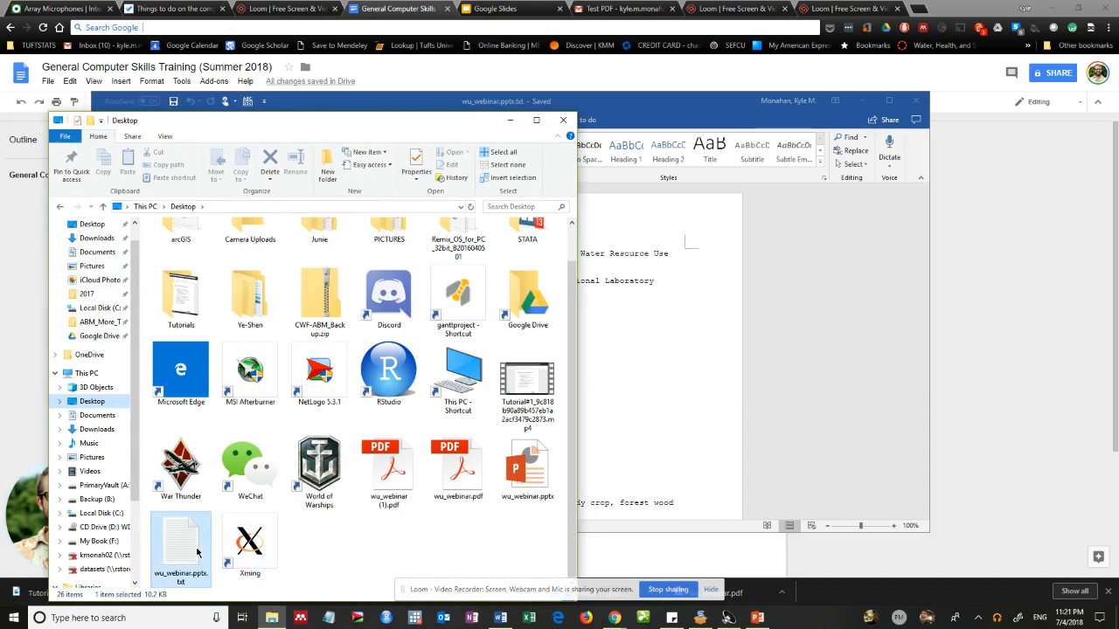
Open wu_webinar.pptx.txt with Word and make Word the app always used for .txt files
right_click(197, 552)
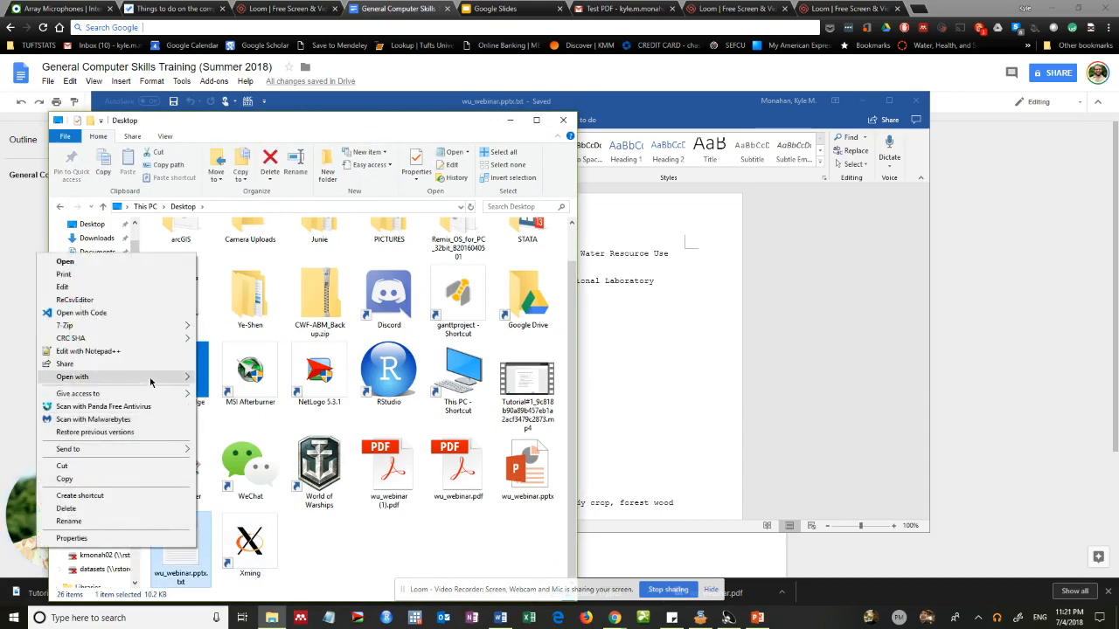
mouse_move(151, 380)
left_click(225, 446)
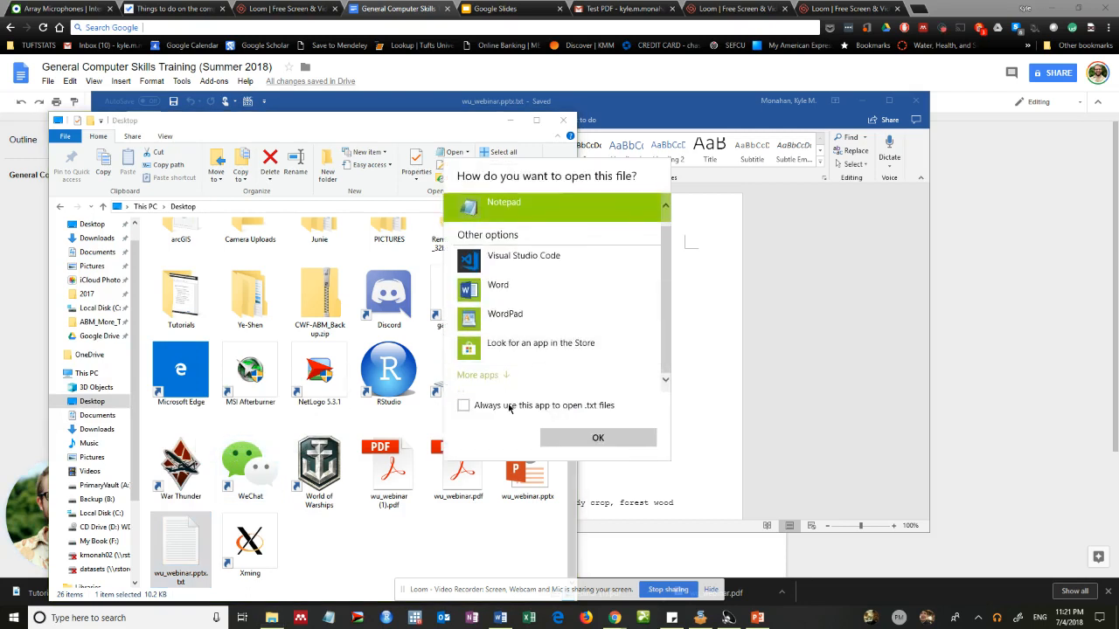
left_click(481, 375)
scroll(493, 358, "down", 5)
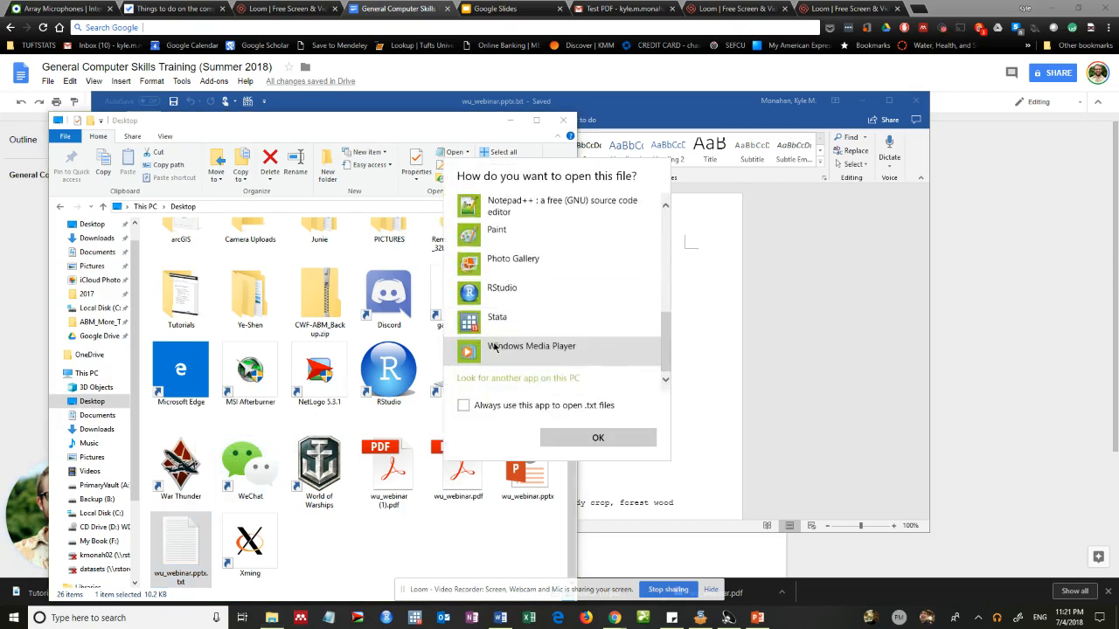
scroll(496, 344, "up", 5)
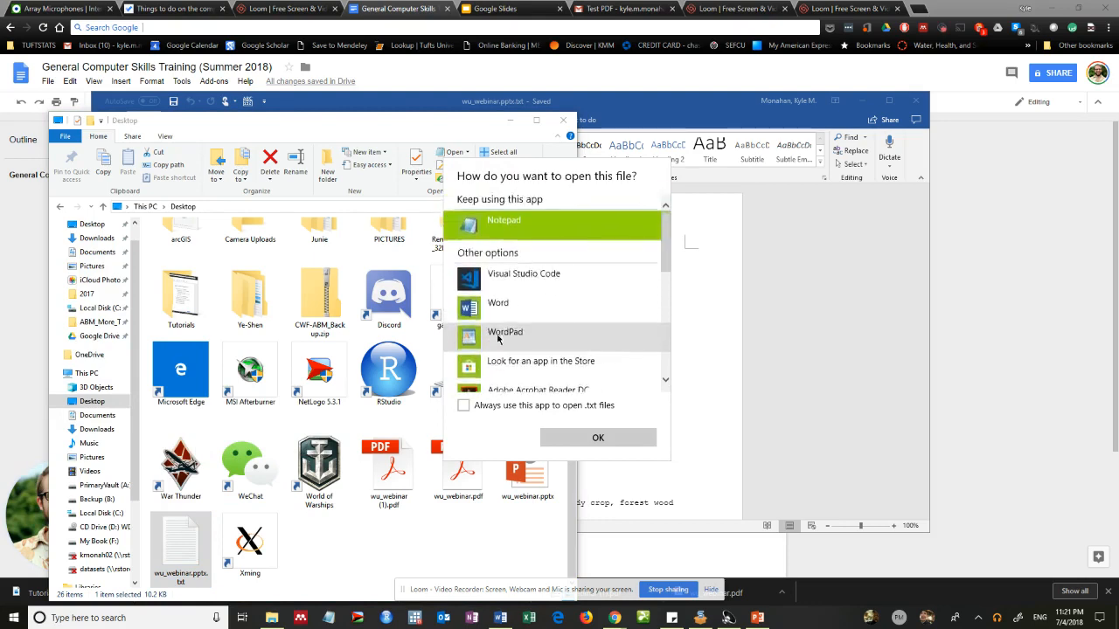
left_click(500, 305)
left_click(463, 406)
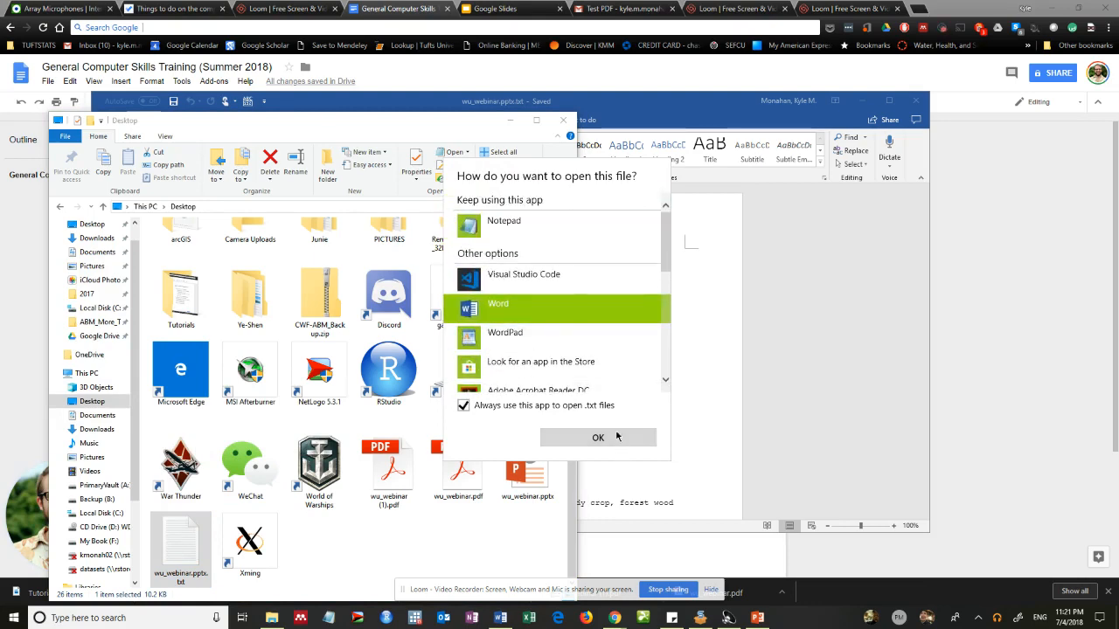
left_click(598, 437)
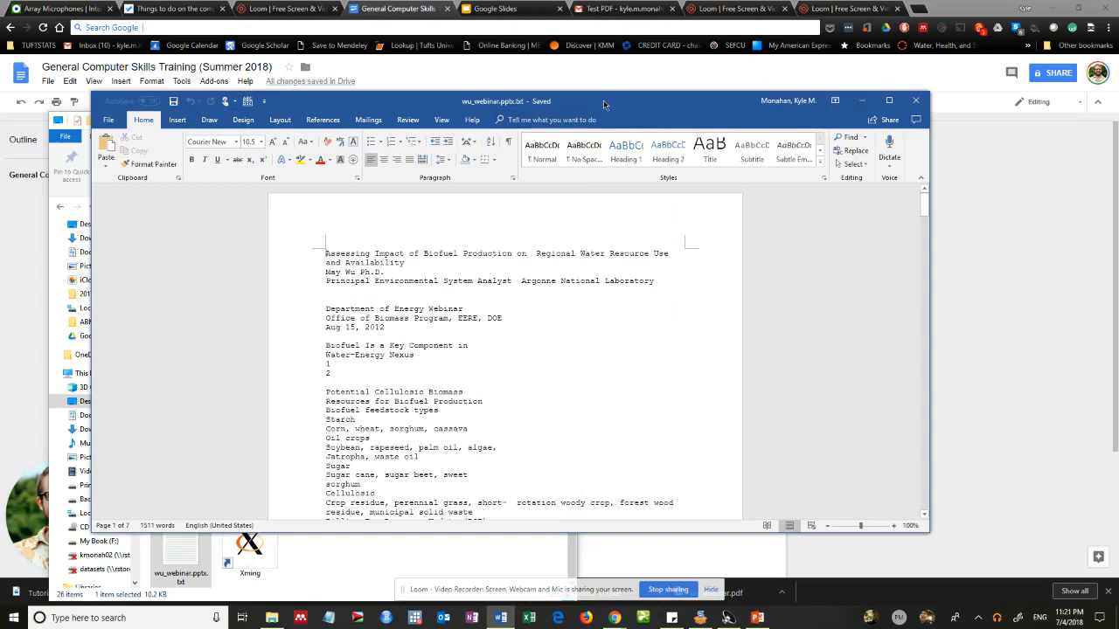
Snap the Word document to the right half of the screen and the Chrome window to the left half
left_click_drag(603, 100, 1117, 105)
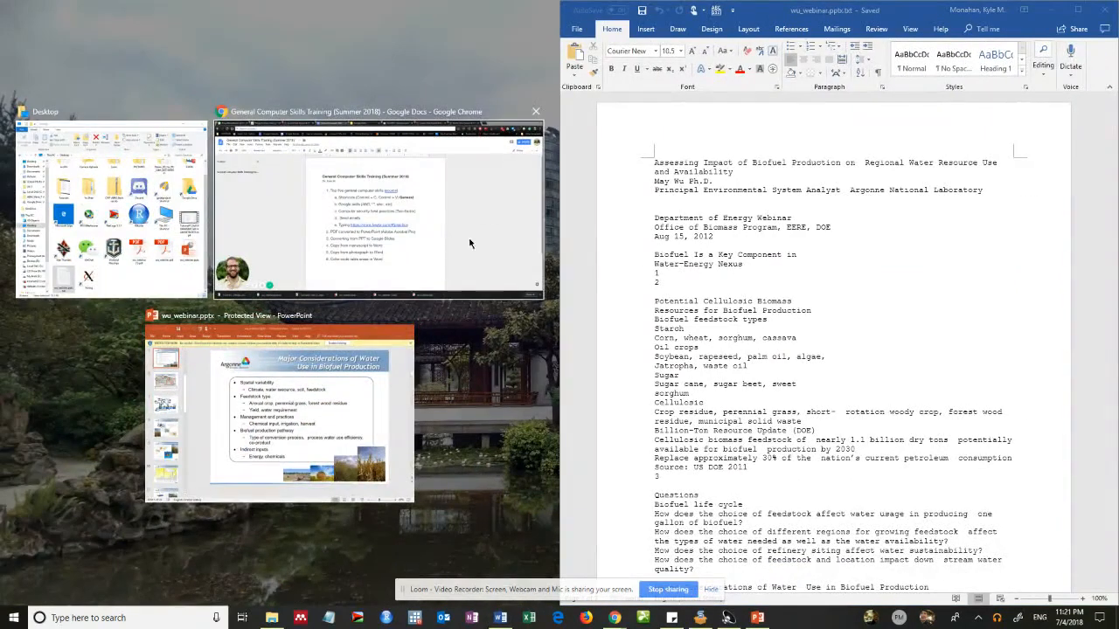
left_click(502, 234)
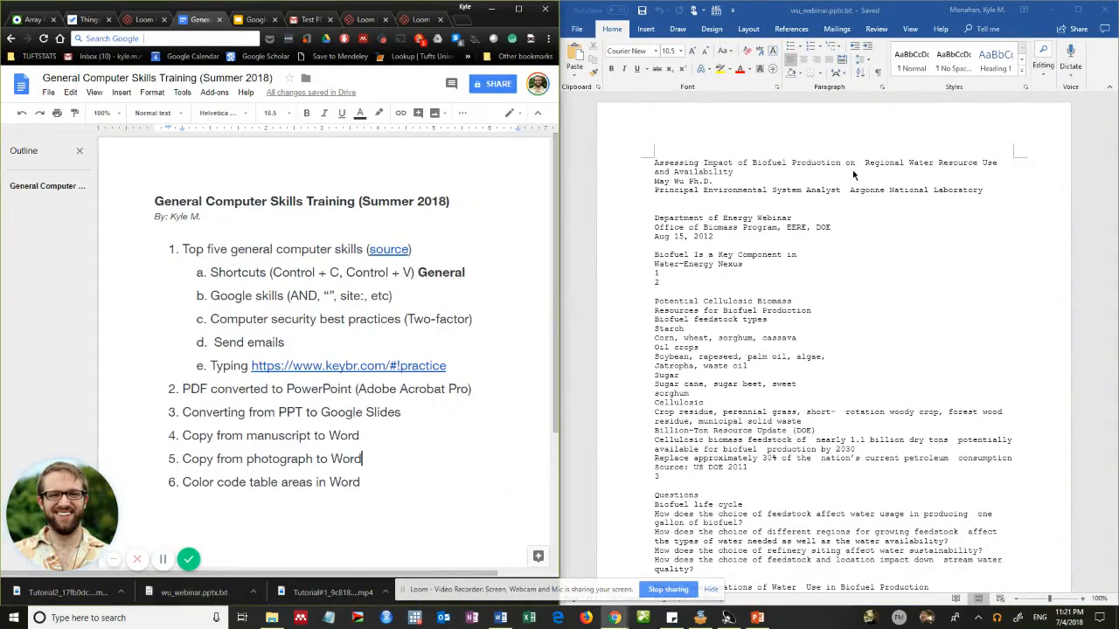
left_click_drag(766, 189, 772, 211)
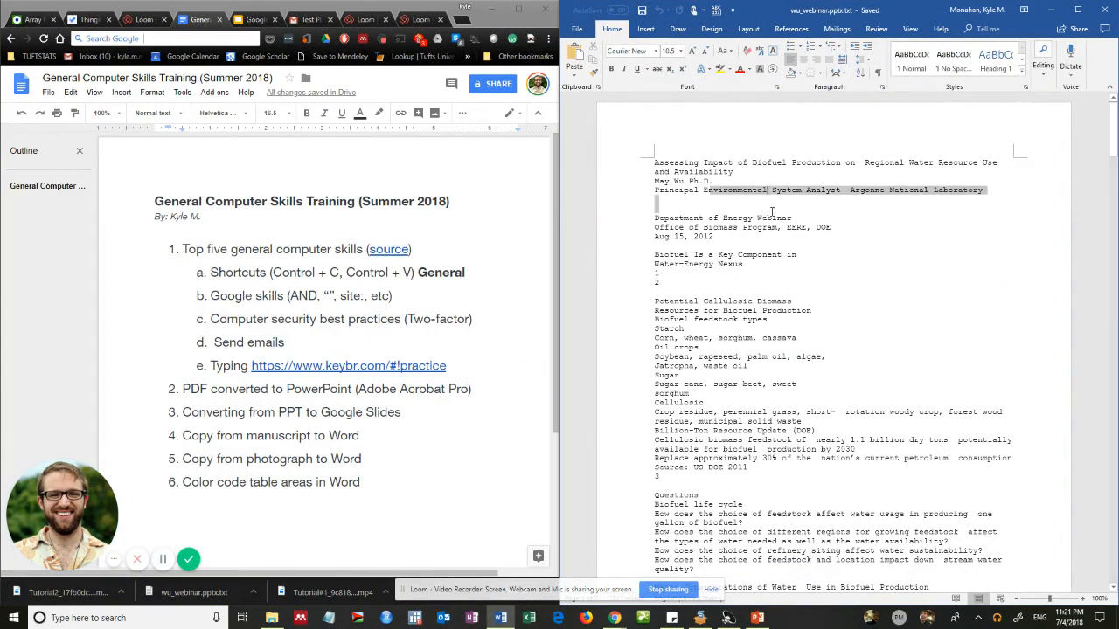
left_click(769, 236)
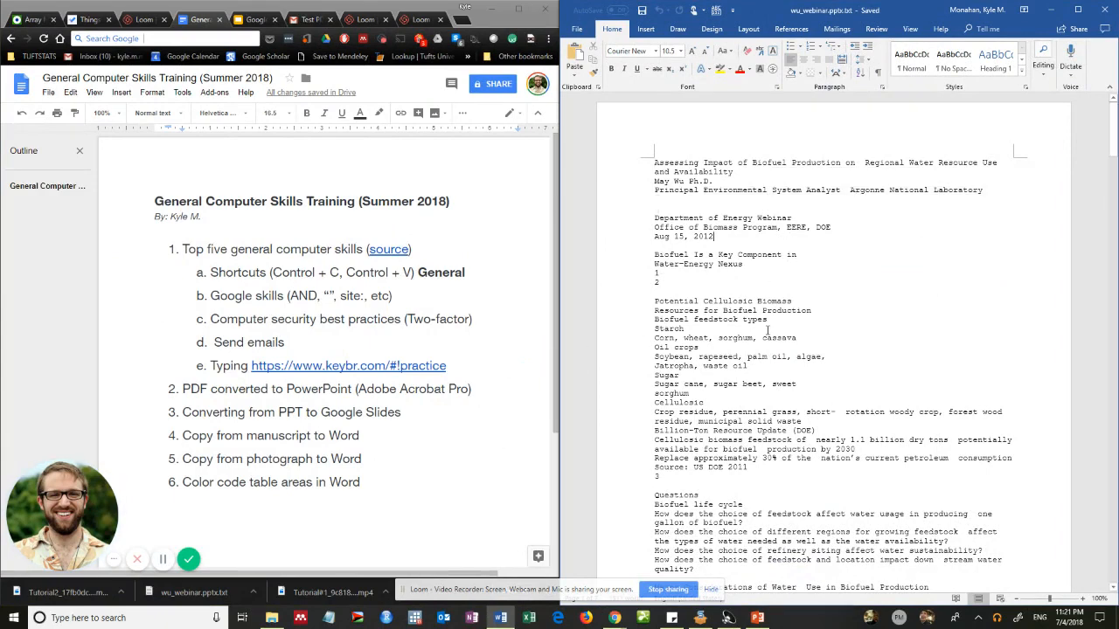
Open the biofuel water resource PDF from the Test PDF email in the browser
left_click(304, 21)
left_click(280, 200)
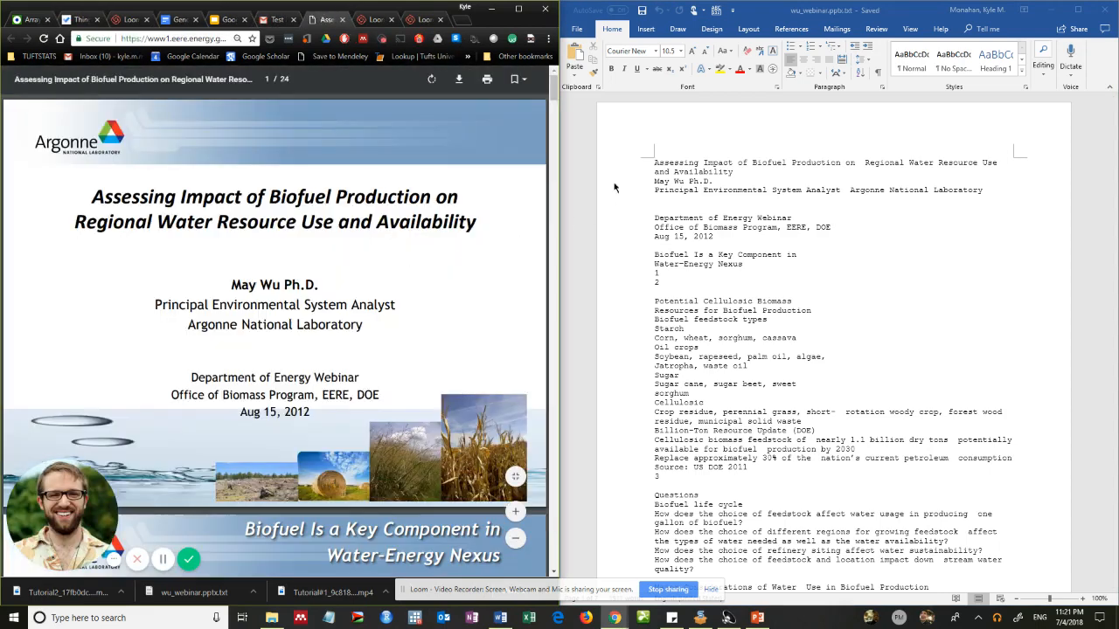
Maximize the Word window and snap it and the browser window side by side again
double_click(783, 10)
left_click_drag(1116, 100, 1118, 101)
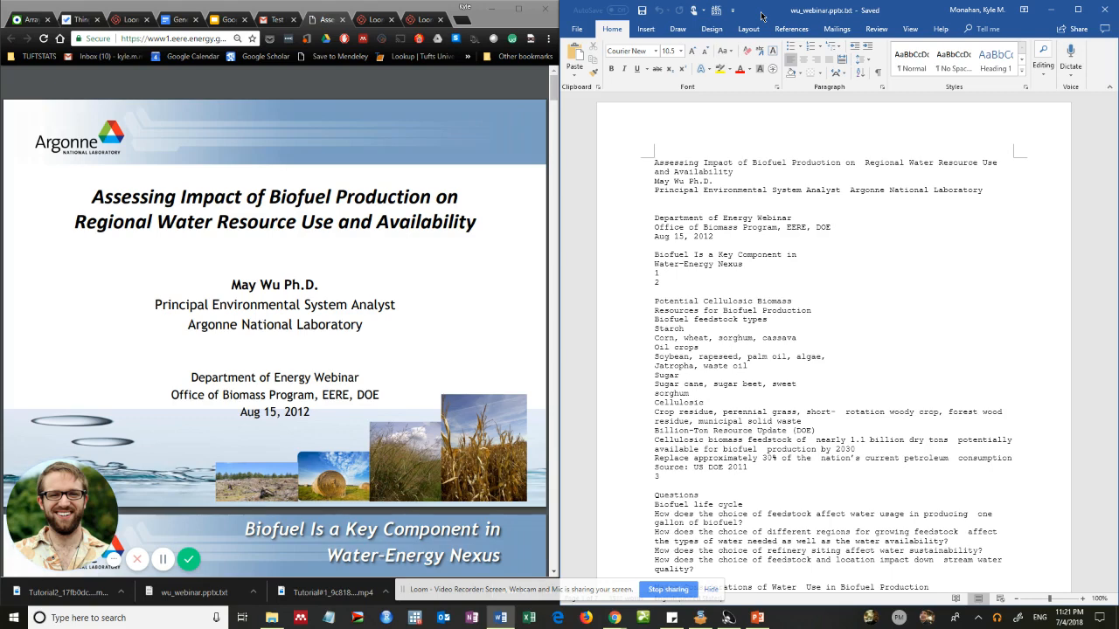
left_click_drag(762, 16, 1117, 14)
left_click_drag(463, 15, 2, 150)
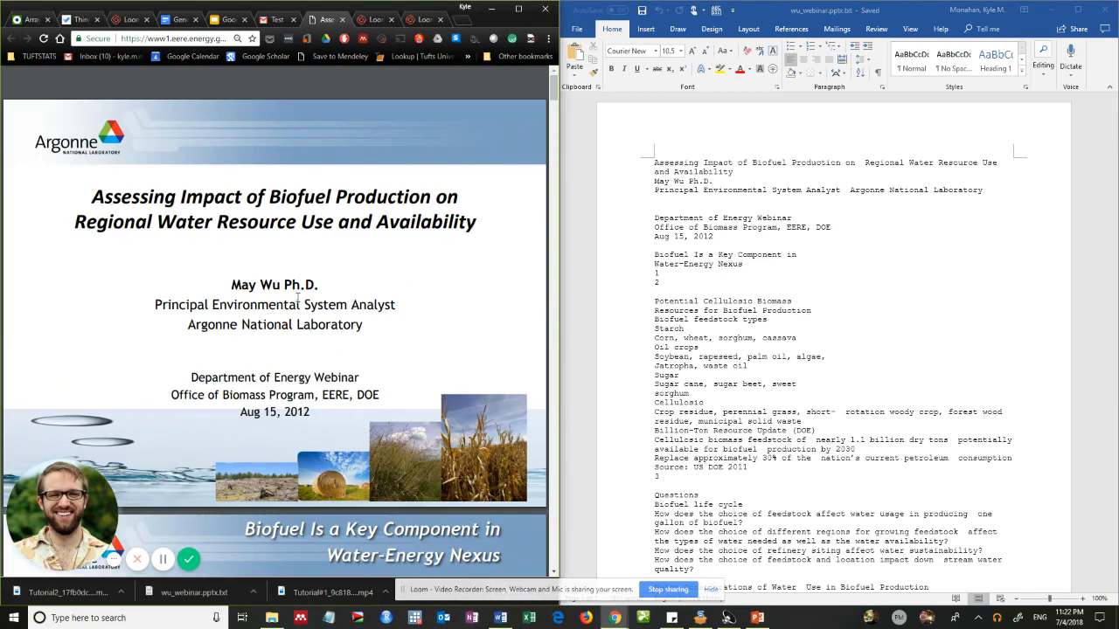
Copy the webinar, office and date lines from the PDF's title slide into the empty line above "Department of Energy Webinar" in the Word document
scroll(347, 272, "down", 1)
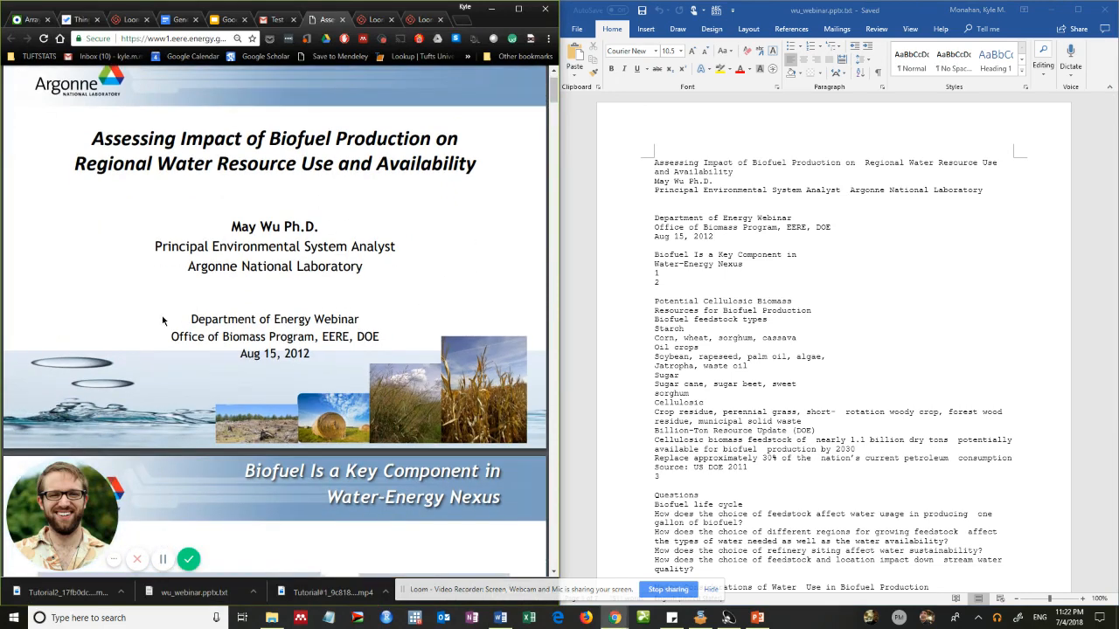
left_click_drag(199, 320, 374, 343)
left_click(305, 354)
mouse_move(311, 354)
left_mouse_down()
mouse_move(192, 319)
mouse_move(229, 319)
mouse_move(307, 353)
left_mouse_up()
key("ctrl+c")
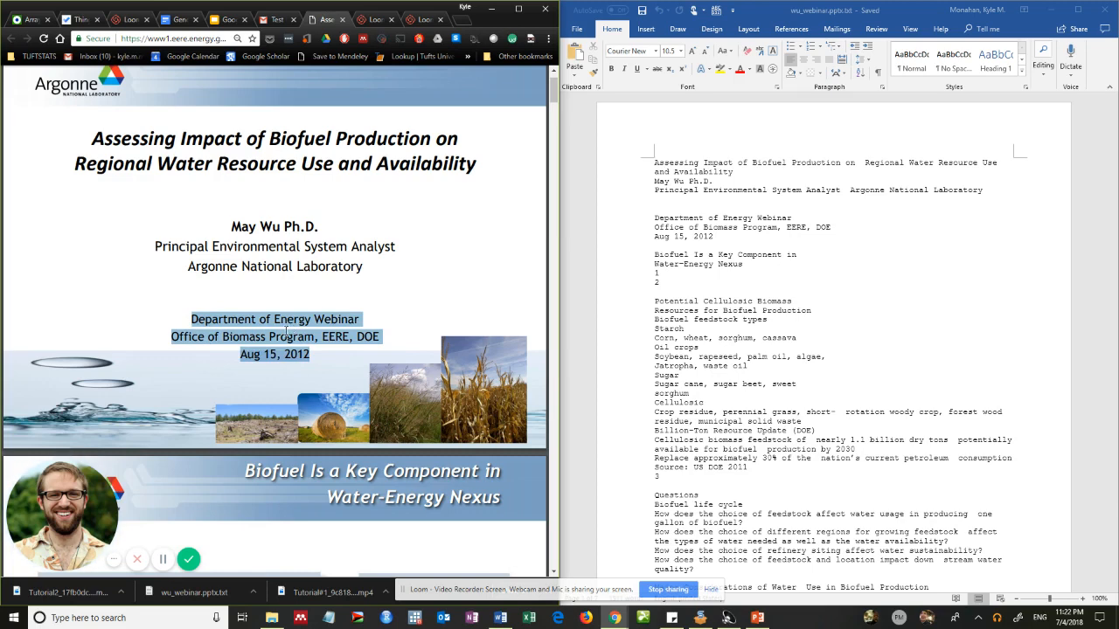
left_click(670, 205)
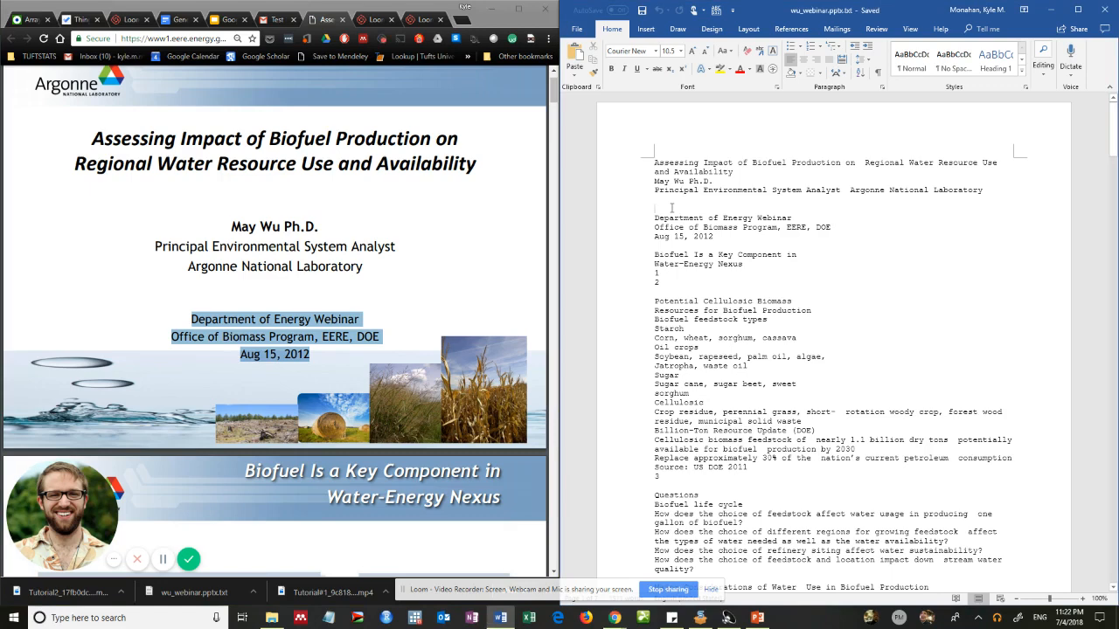
key("ctrl+v")
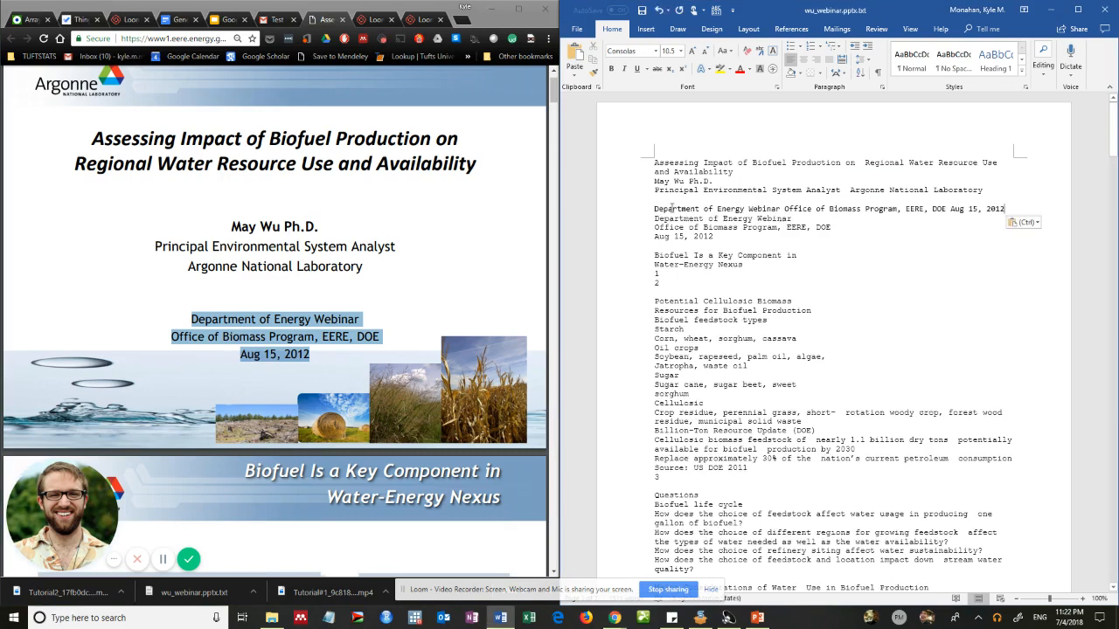
Insert a blank line between the pasted webinar line and the original "Department of Energy Webinar" line
key("Return")
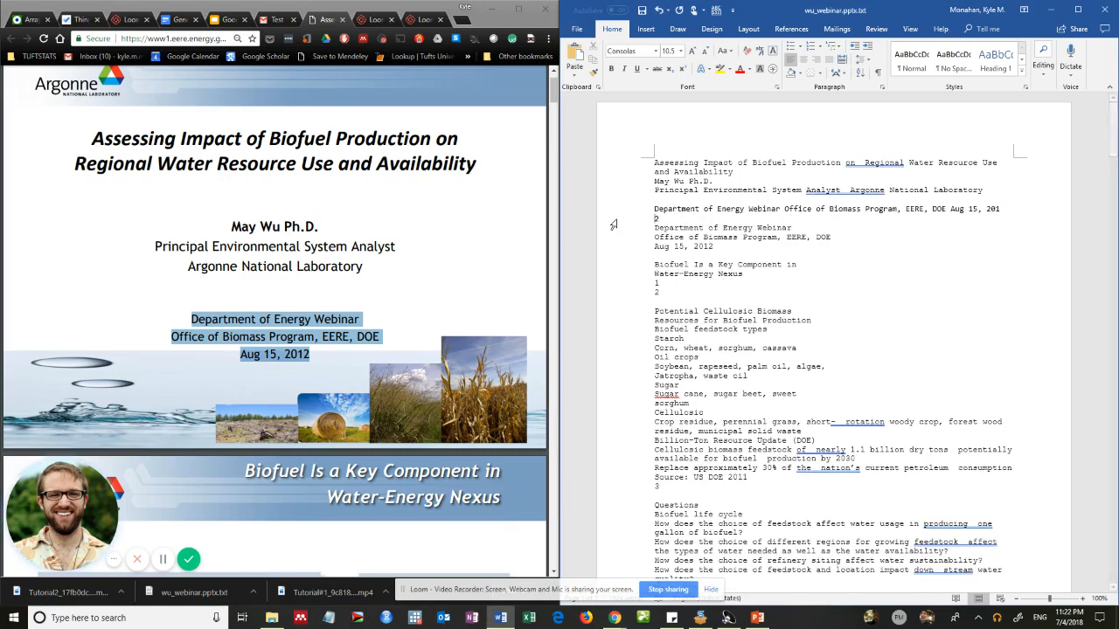
key("BackSpace")
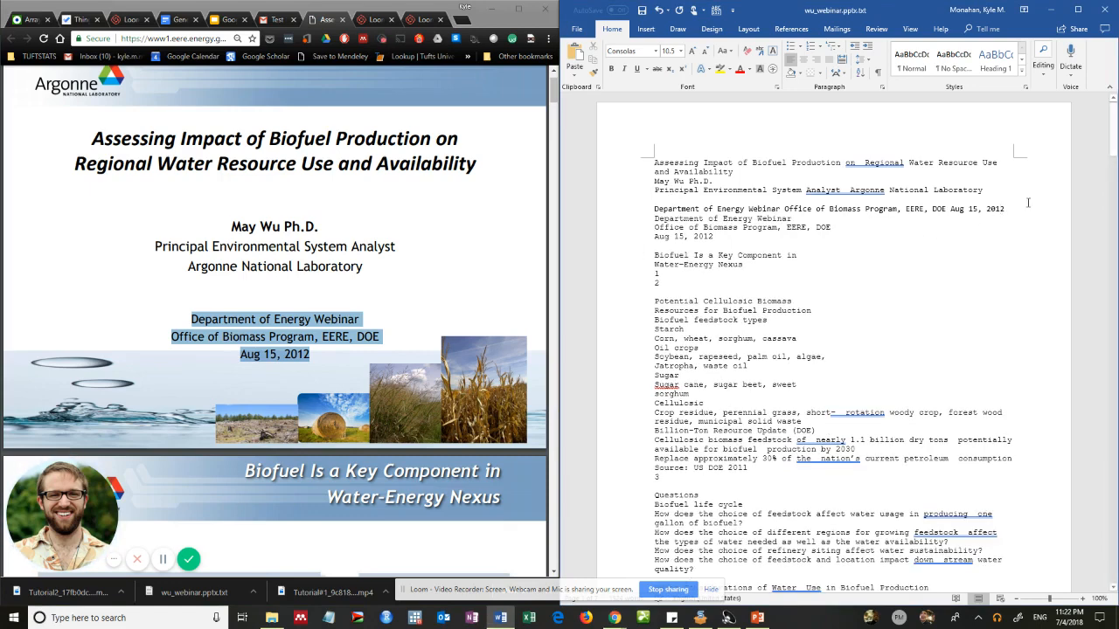
key("Return")
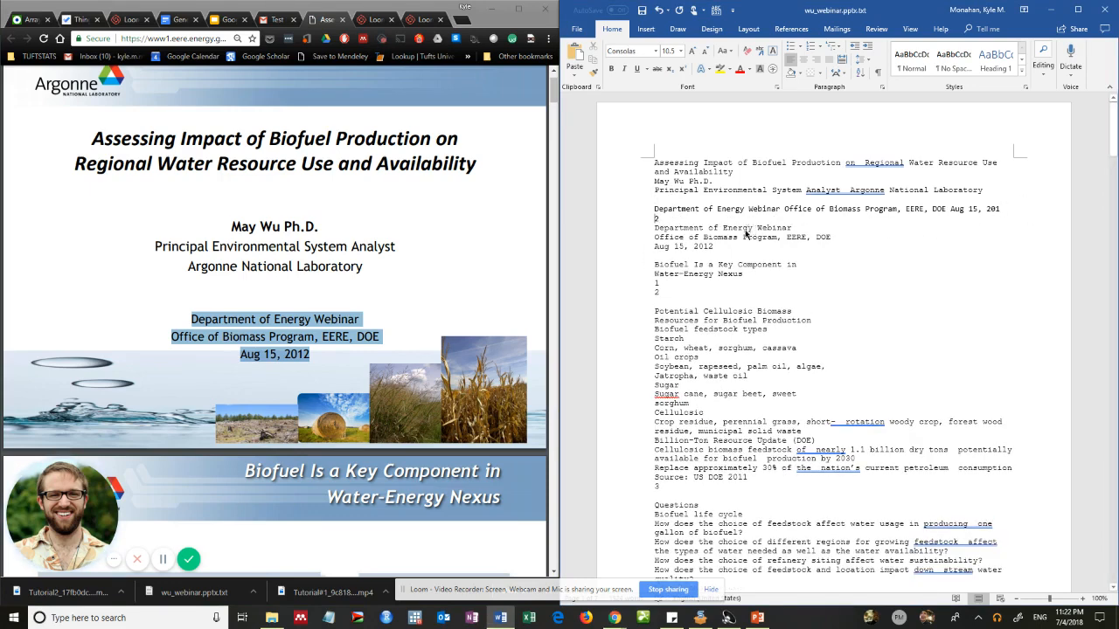
key("BackSpace")
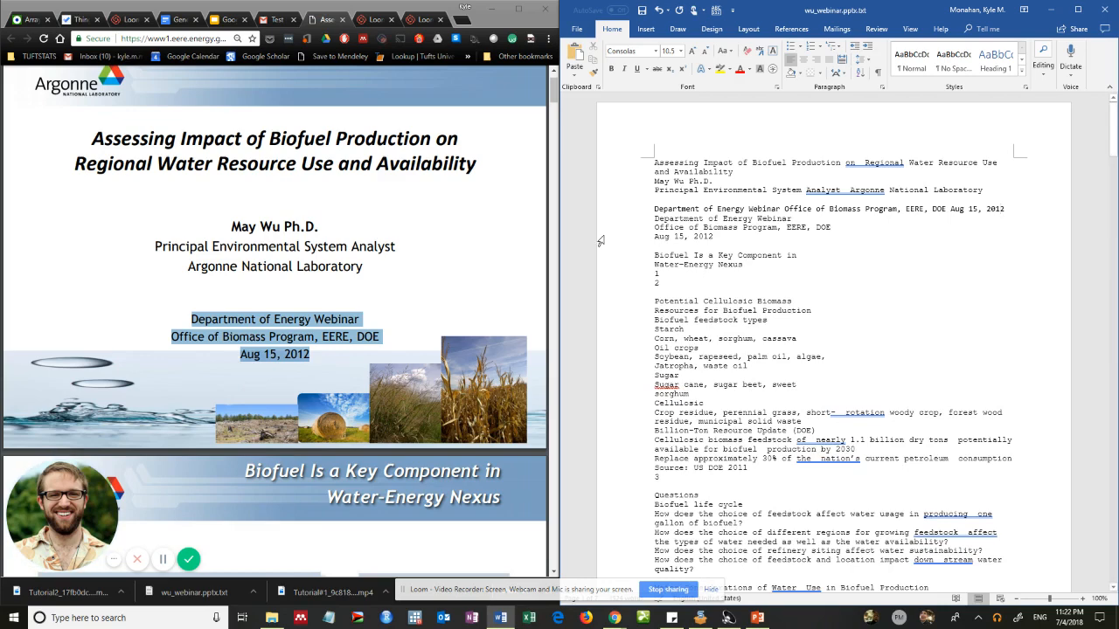
left_click(654, 218)
key("Return")
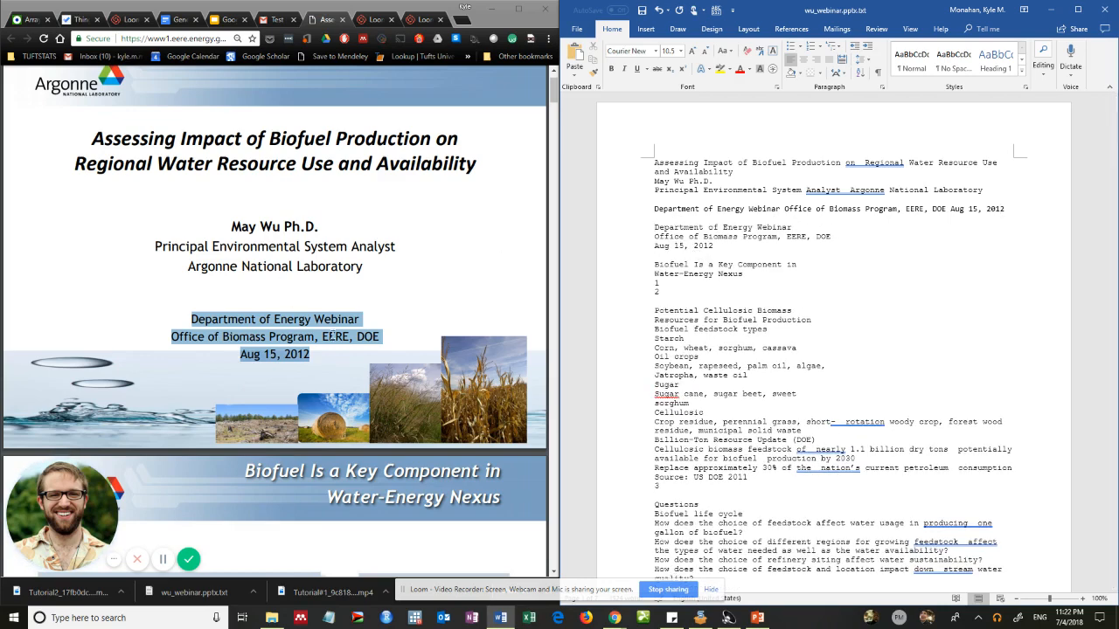
Look through the title slide and the "Biofuel Is a Key Component in Water-Energy Nexus" slide of the PDF for text and images
scroll(332, 335, "down", 3)
left_click(472, 406)
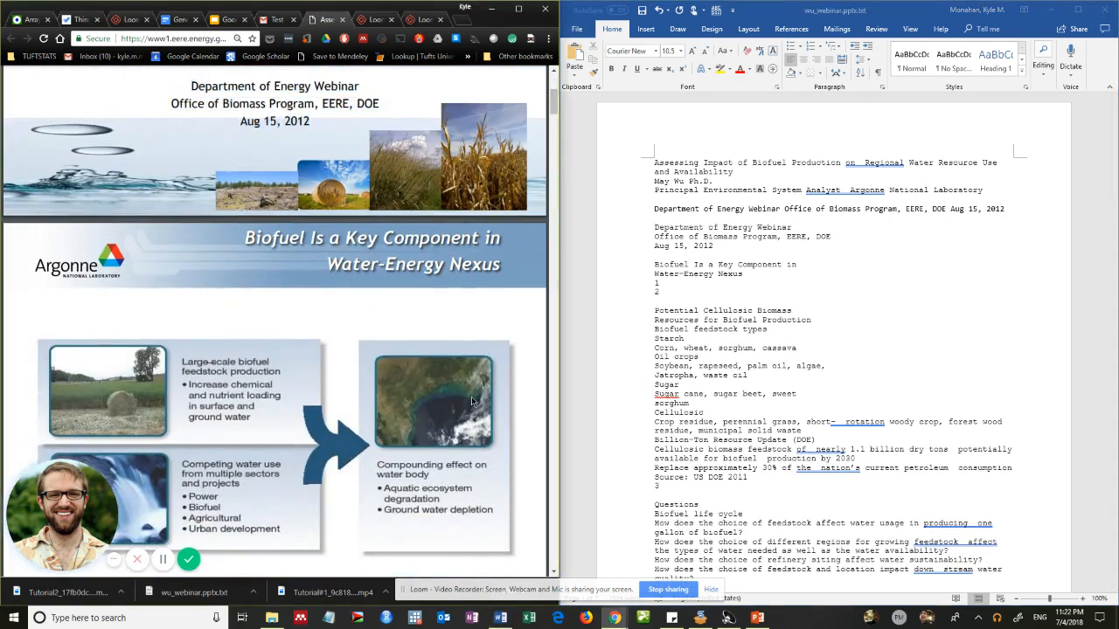
scroll(411, 358, "up", 3)
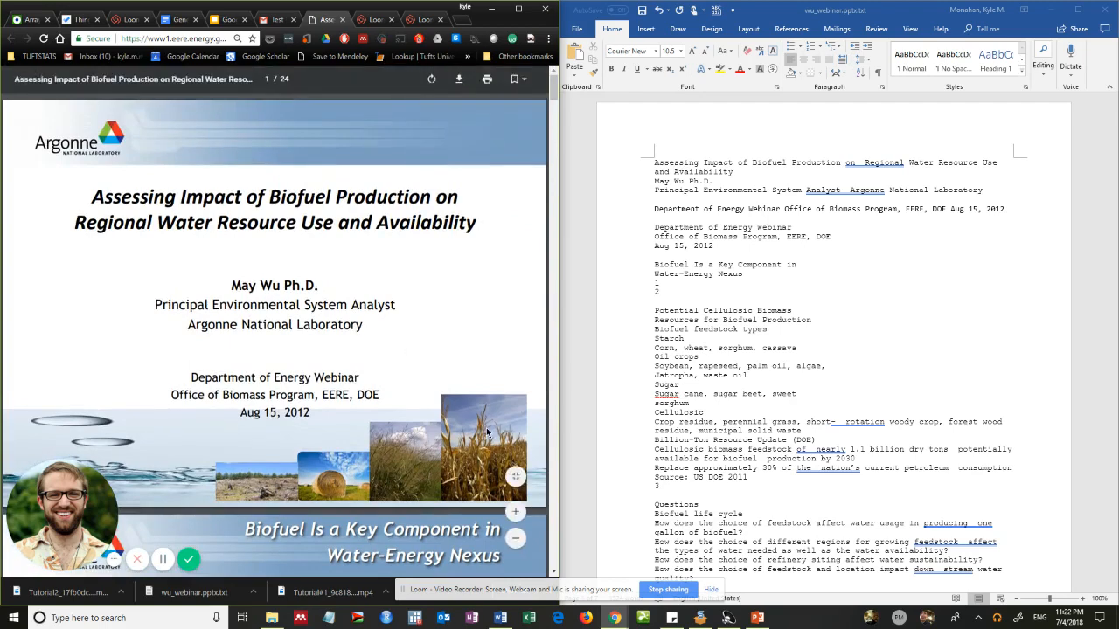
scroll(474, 413, "down", 1)
scroll(474, 414, "down", 1)
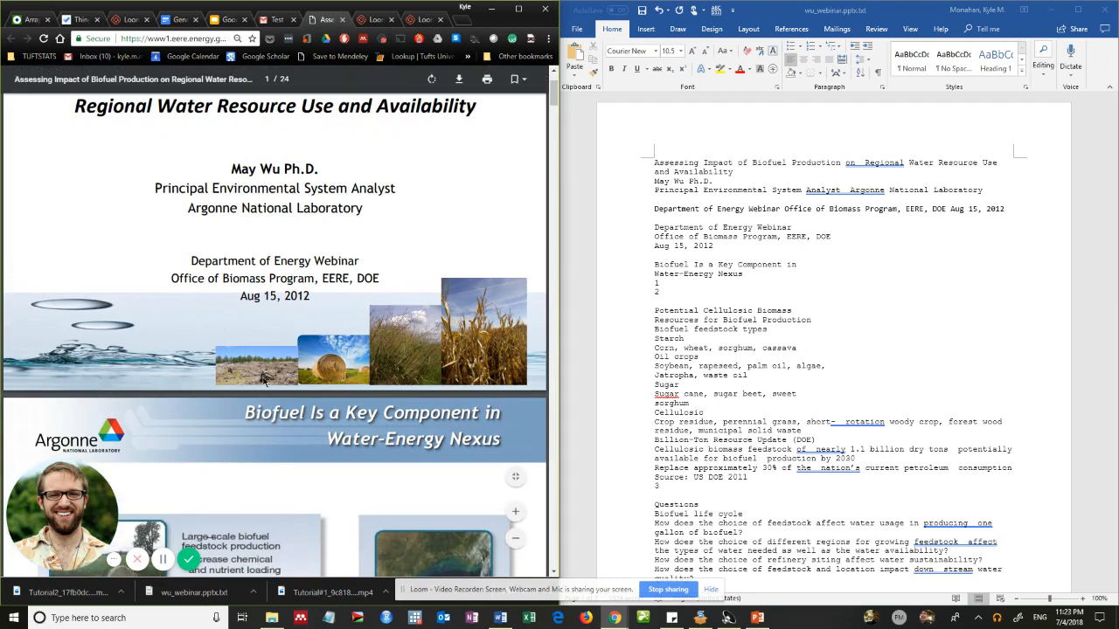
scroll(346, 389, "down", 2)
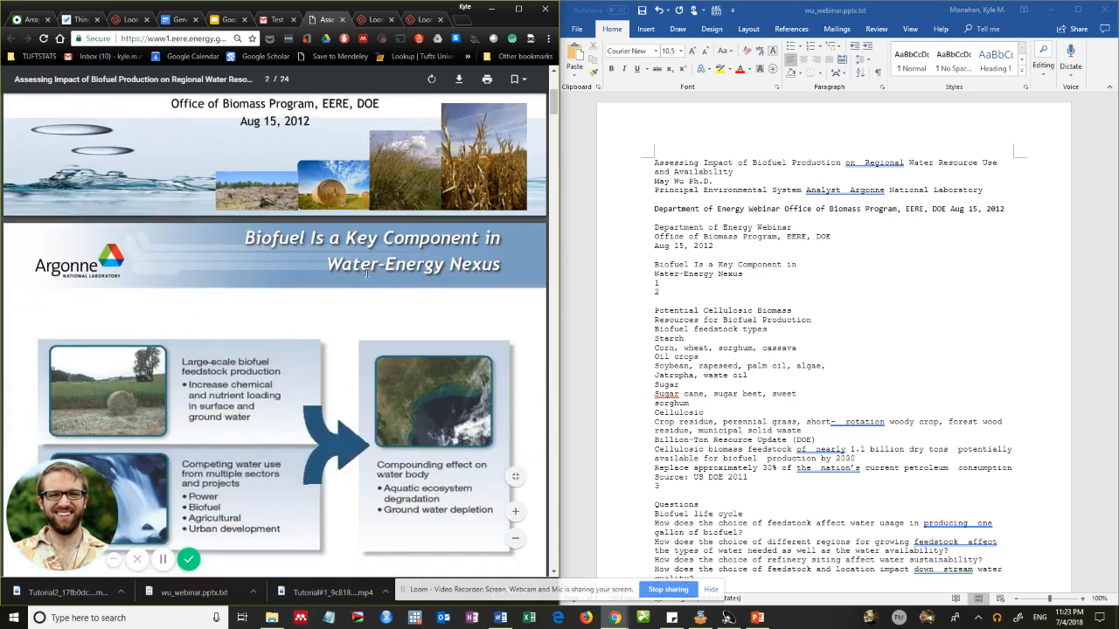
scroll(303, 102, "up", 2)
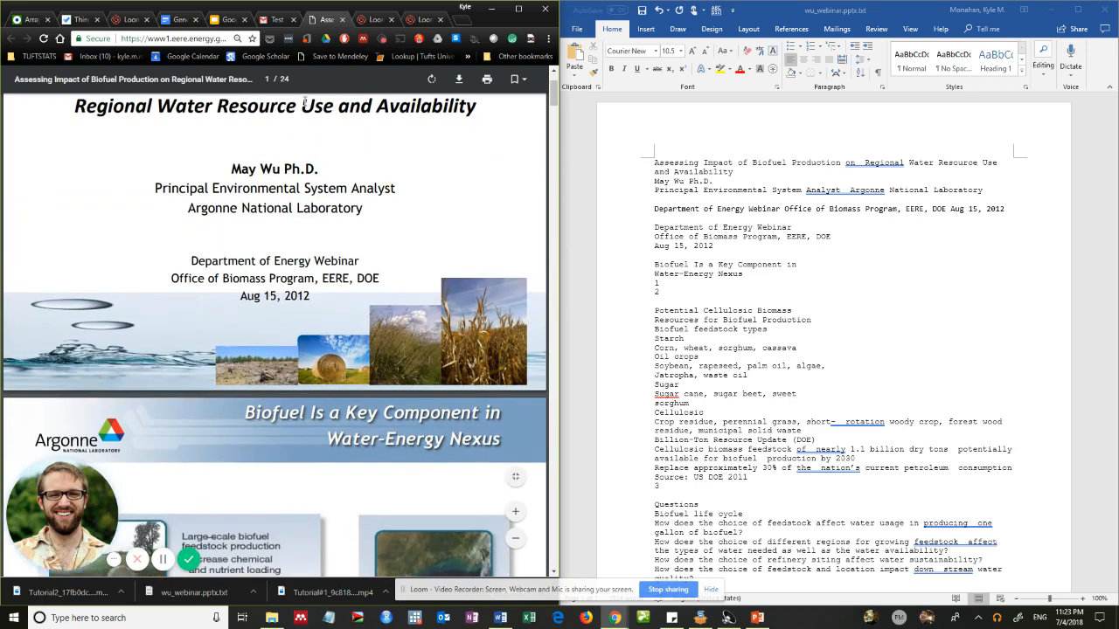
Highlight the "Copy from photograph to Word" item in the training outline and return to the PDF's title slide
left_click(179, 19)
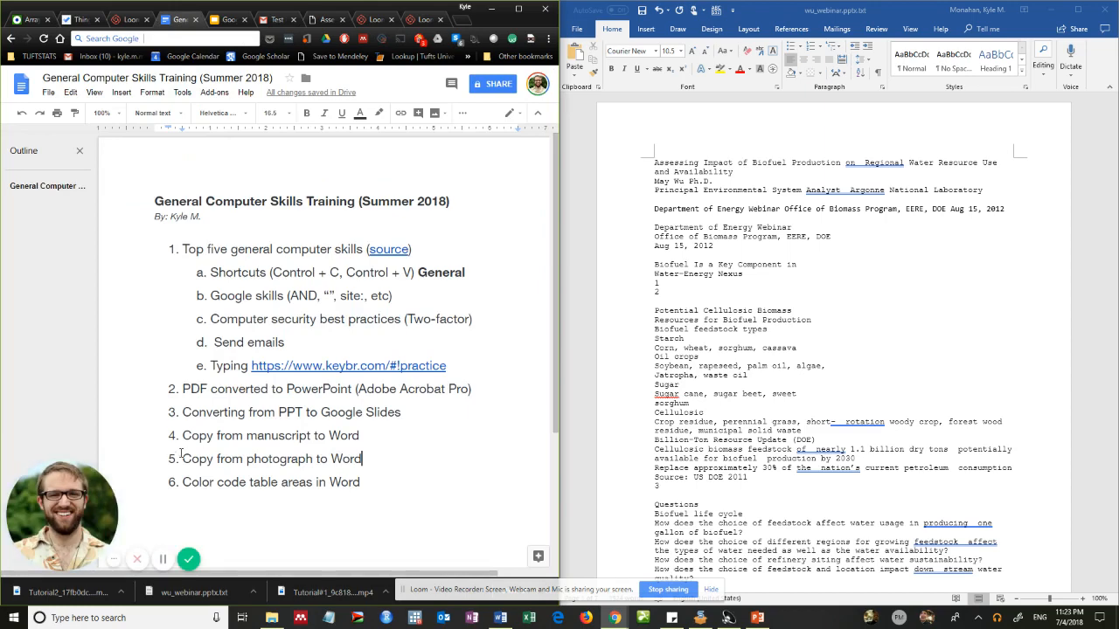
left_click_drag(181, 459, 427, 464)
left_click(325, 19)
scroll(361, 299, "up", 2)
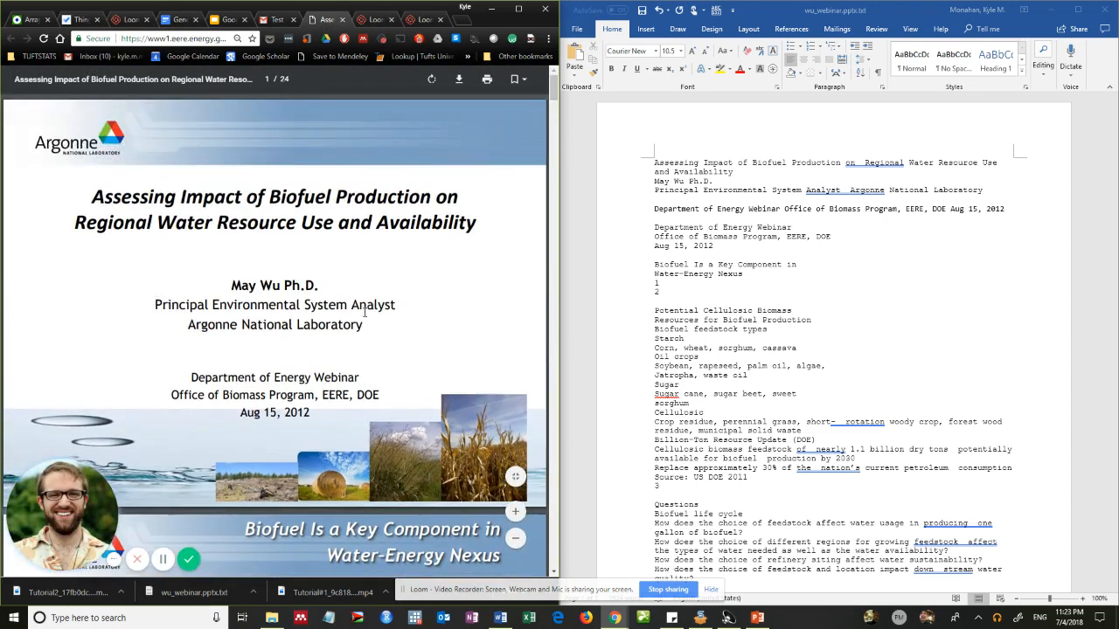
Open wu_webinar.pdf from the Desktop folder in Adobe Acrobat Reader and place its window side by side with the Word document
left_click(272, 618)
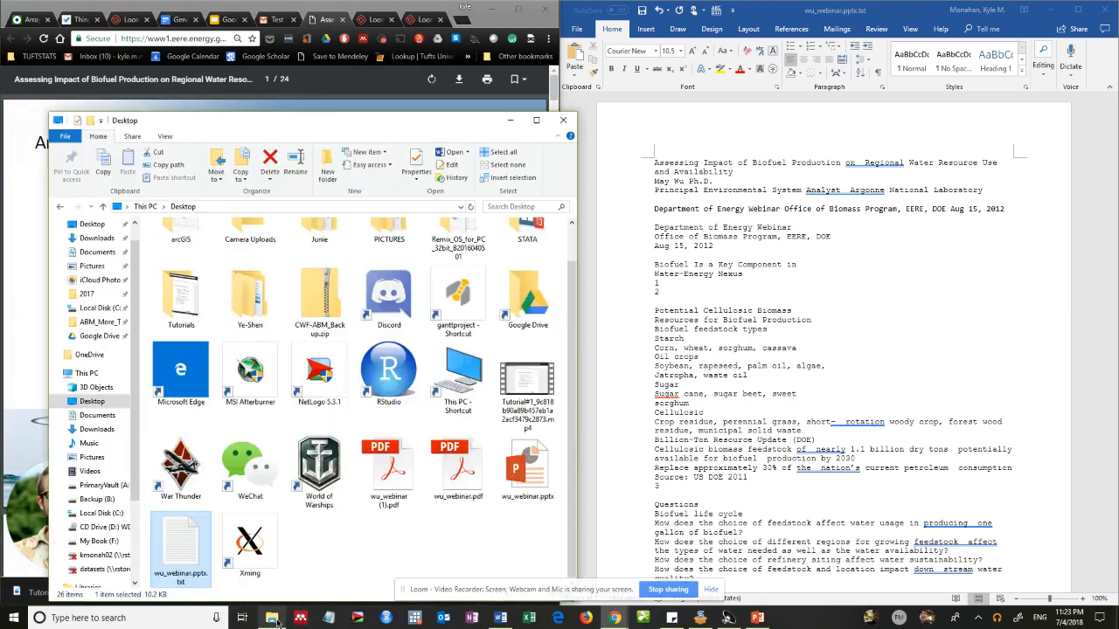
double_click(437, 481)
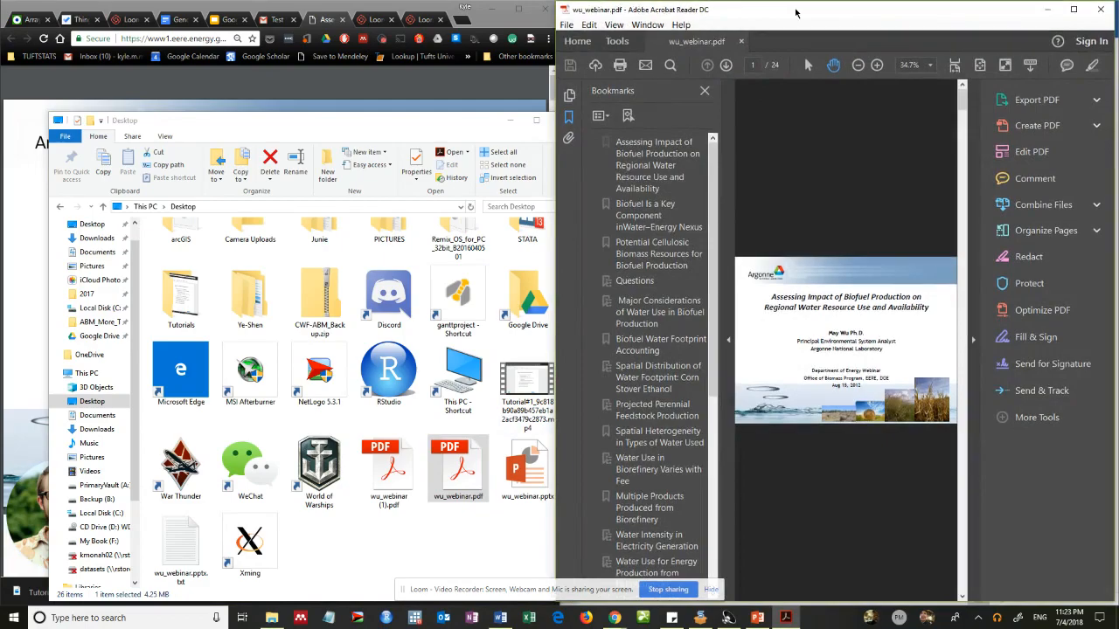
left_click_drag(664, 9, 0, 103)
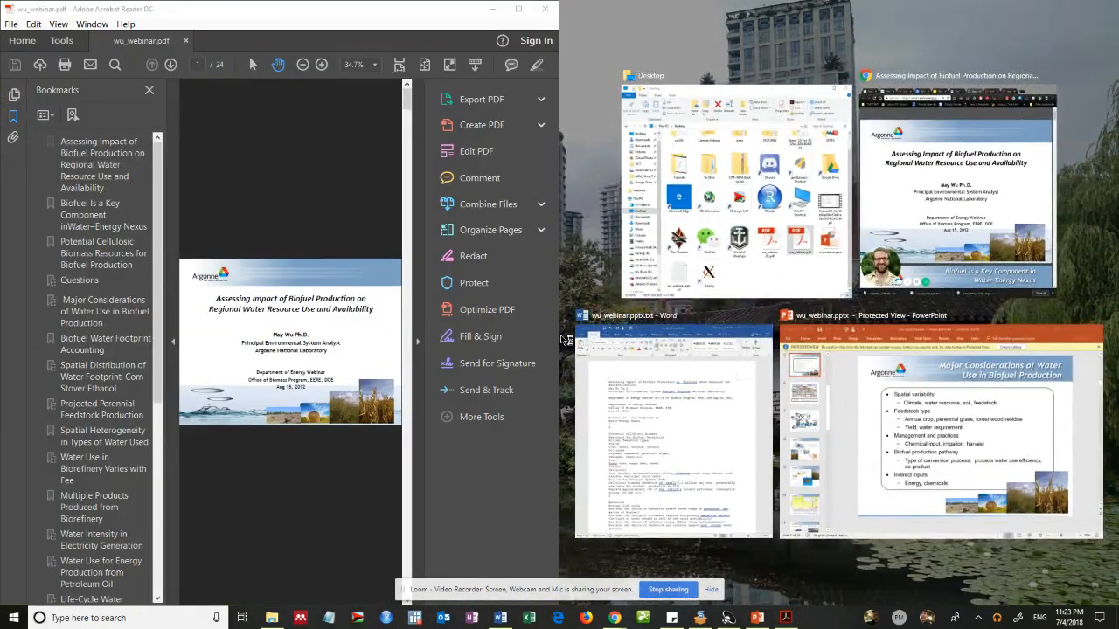
left_click(720, 401)
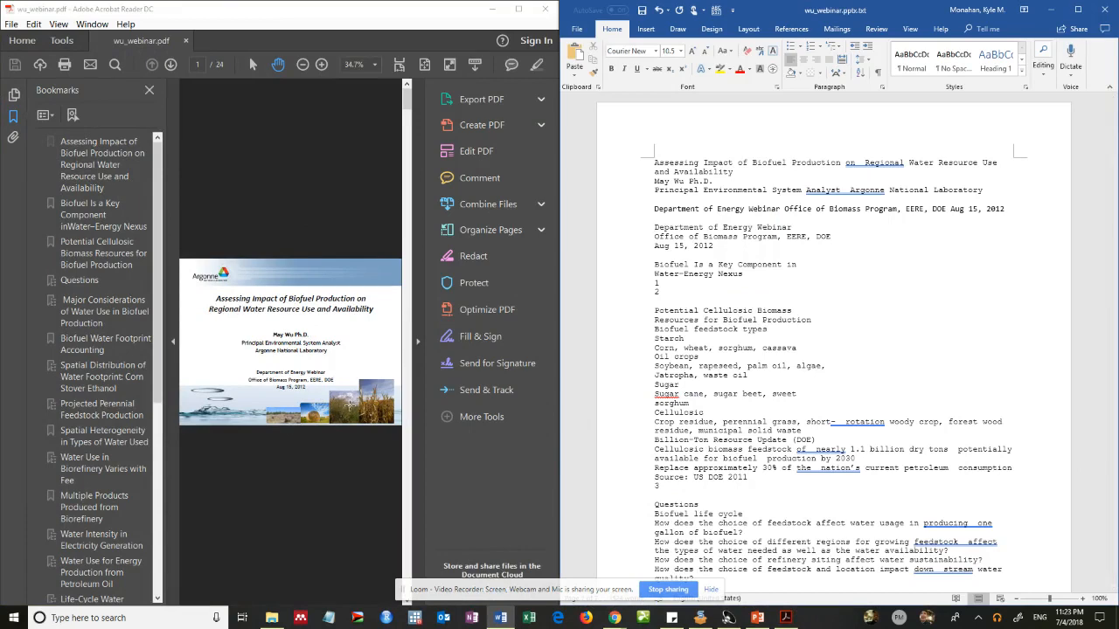
Show the title slide's field photographs in the PDF at 100% zoom and activate the selection tool
scroll(350, 404, "down", 2)
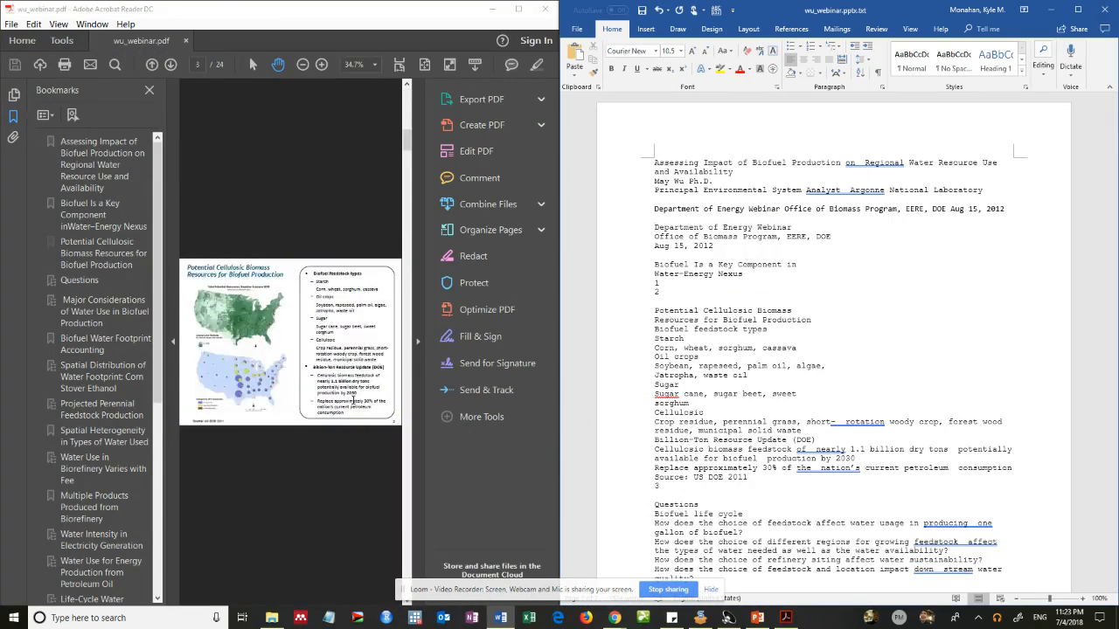
scroll(350, 404, "up", 2)
scroll(418, 145, "down", 1)
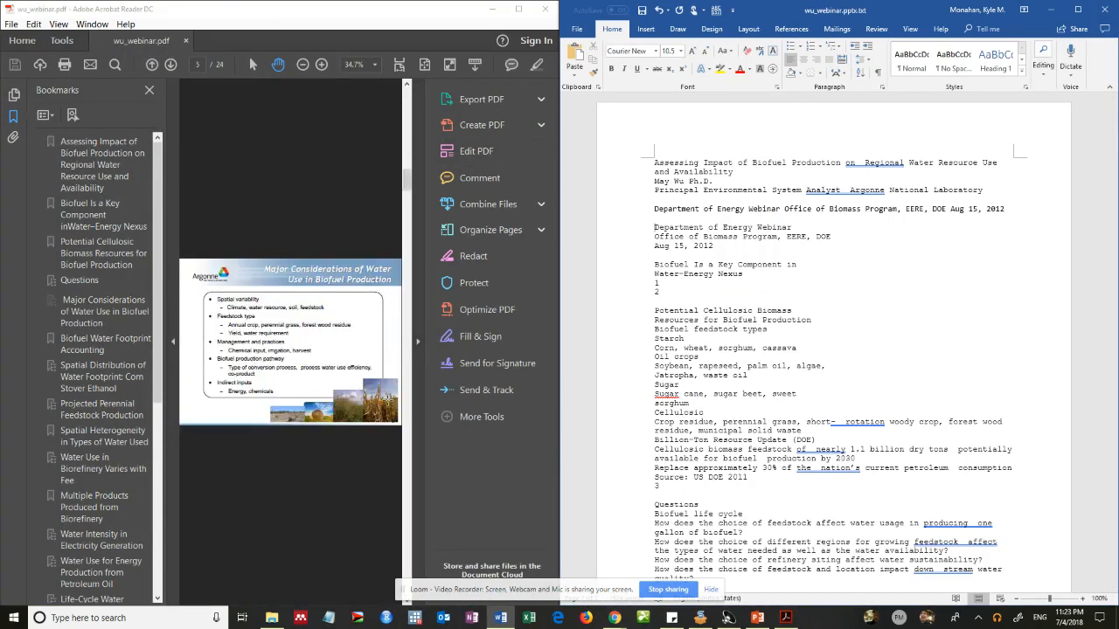
scroll(420, 131, "up", 1)
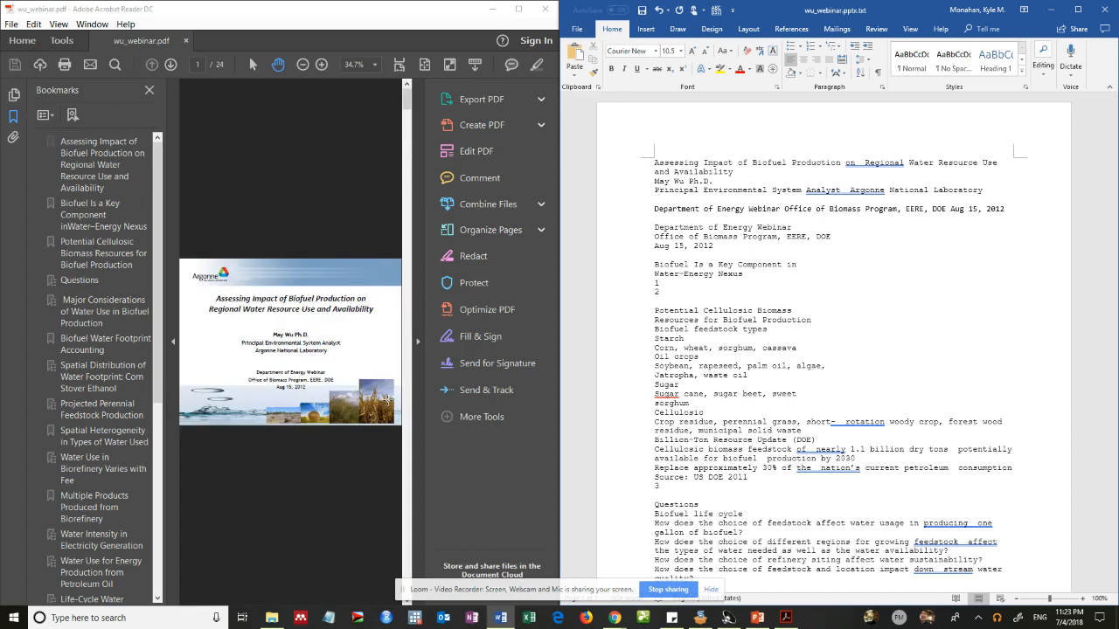
left_click(375, 65)
left_click(412, 150)
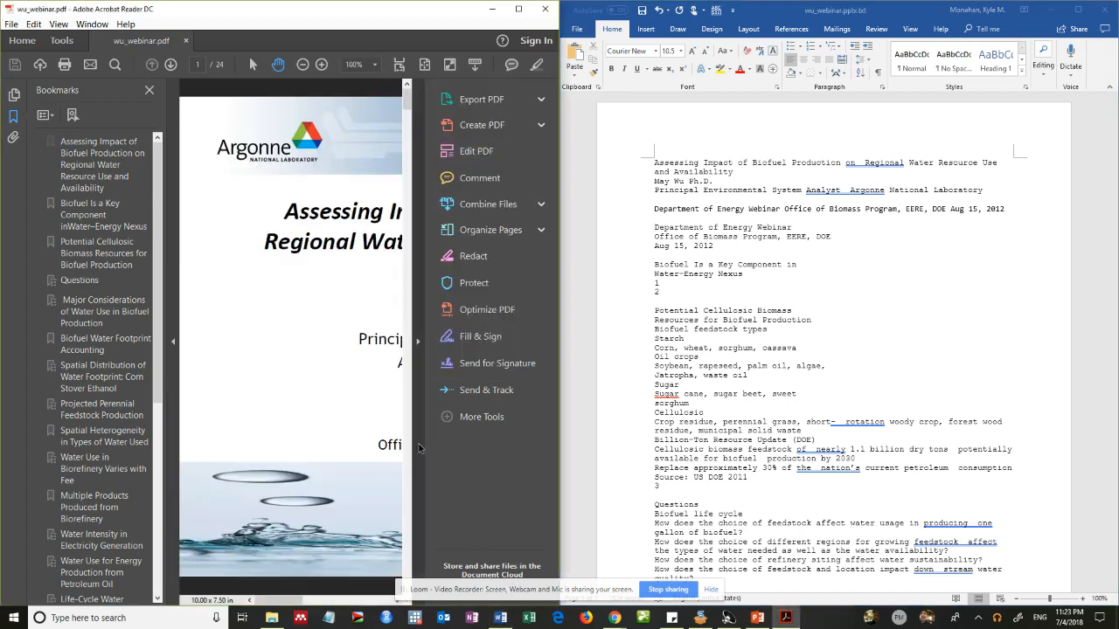
left_click_drag(273, 602, 396, 599)
left_click(250, 66)
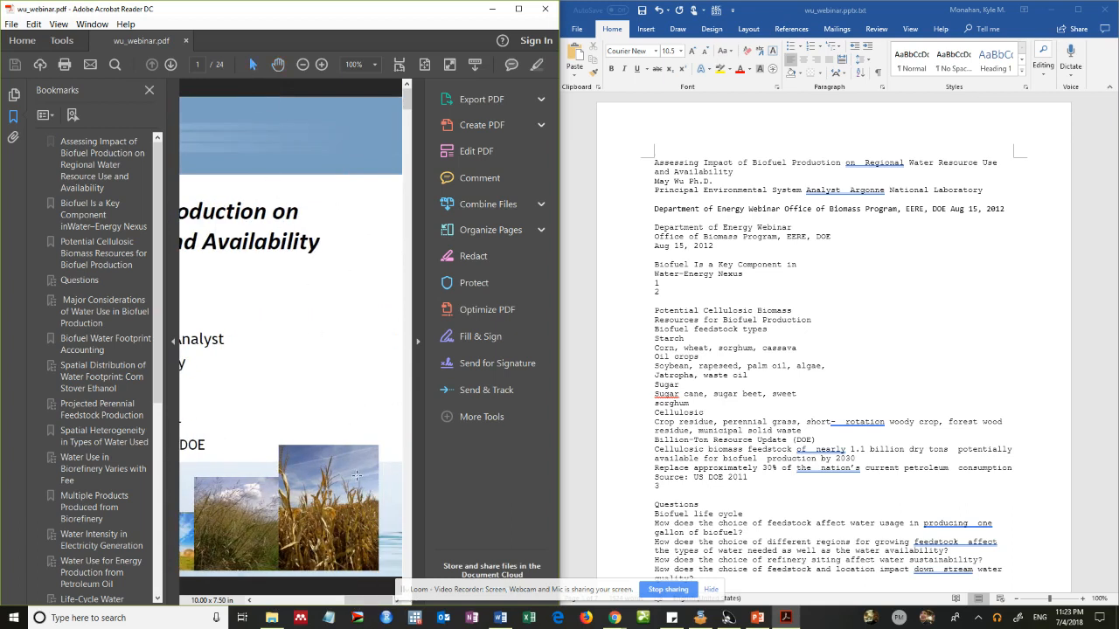
Copy the corn field photograph from the PDF to just before "Department of Energy Webinar" in Word, with a line break after it
left_click(357, 478)
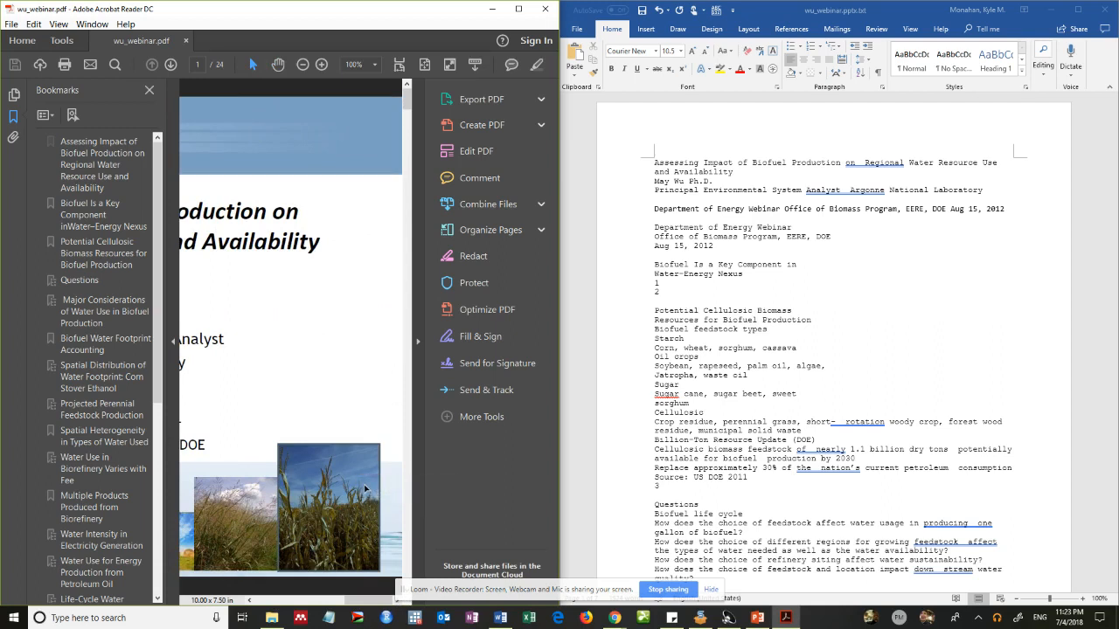
left_click(755, 291)
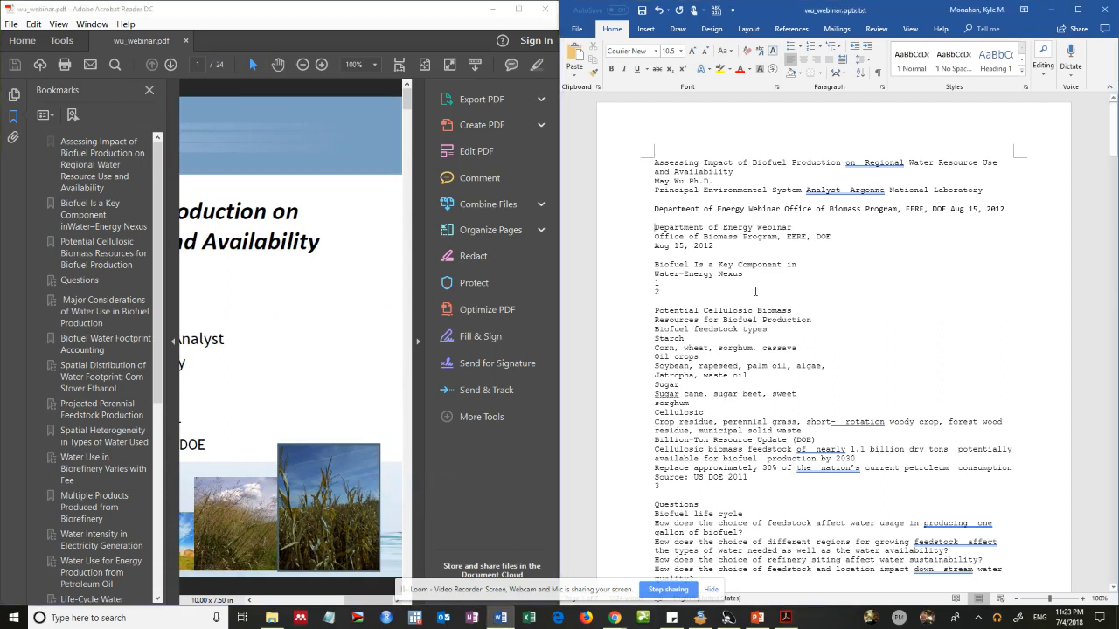
key("ctrl+v")
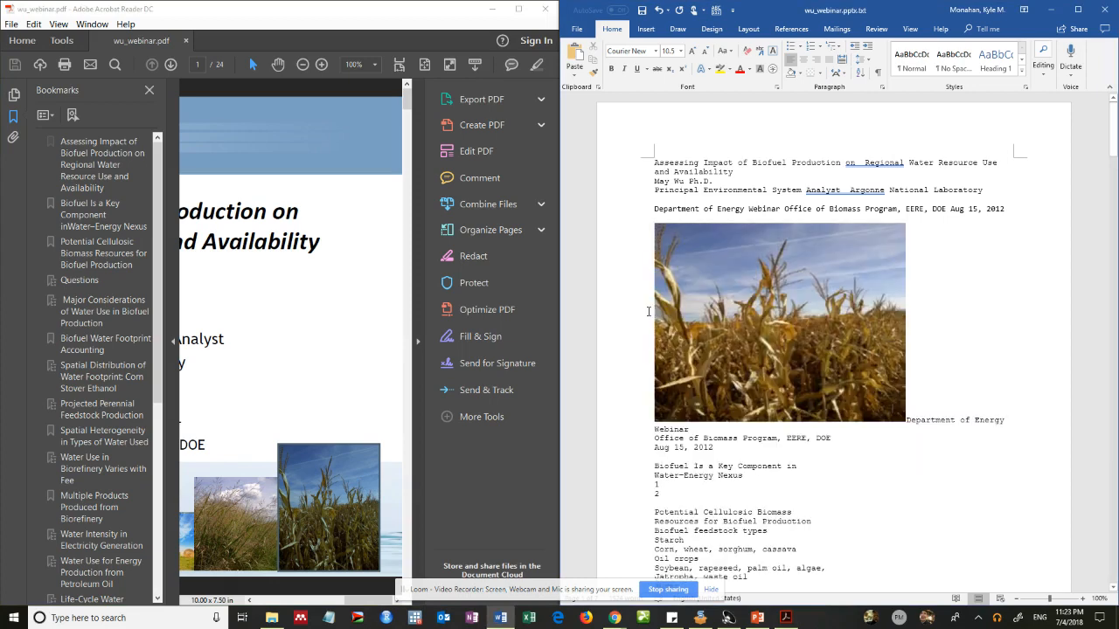
key("Return")
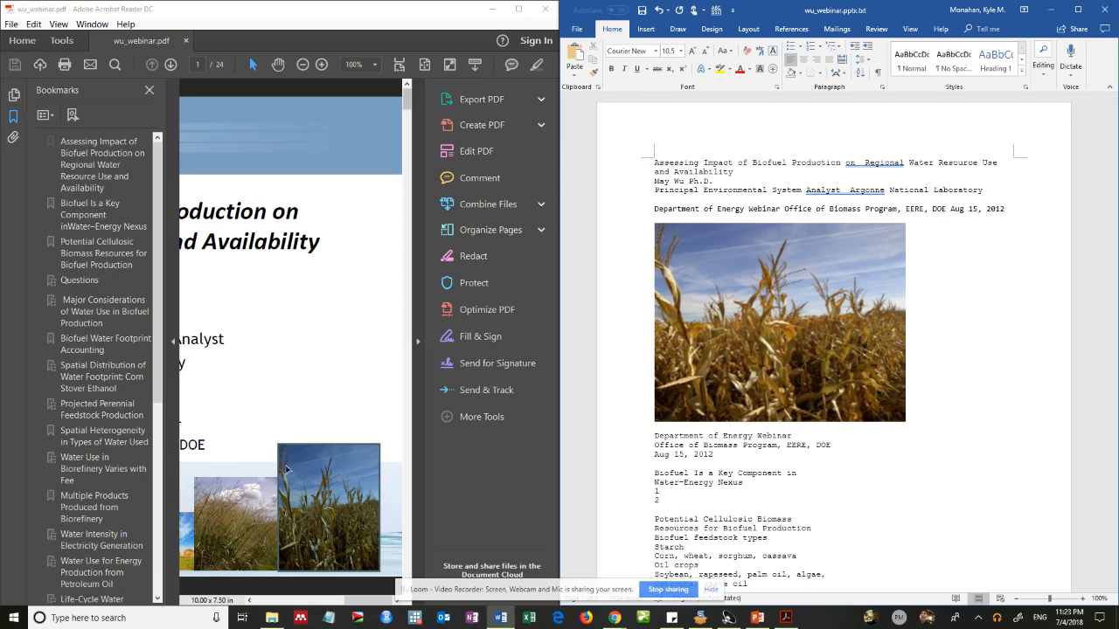
Copy the tall grass photograph from the PDF's title slide into Word, directly after the corn field photograph
left_click(241, 524)
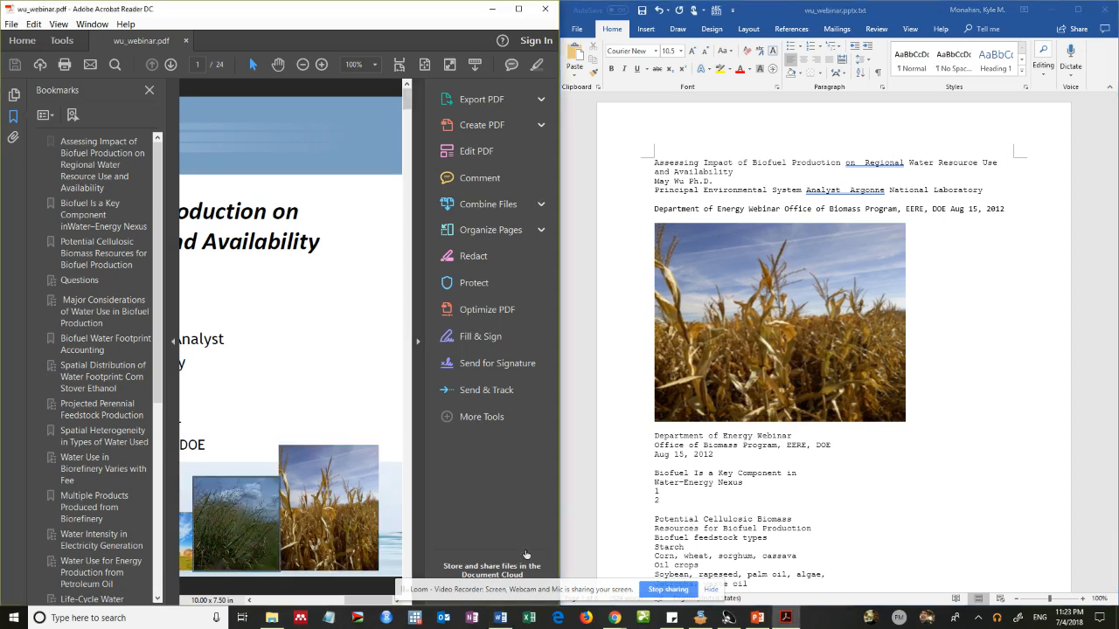
left_click(933, 387)
key("ctrl+v")
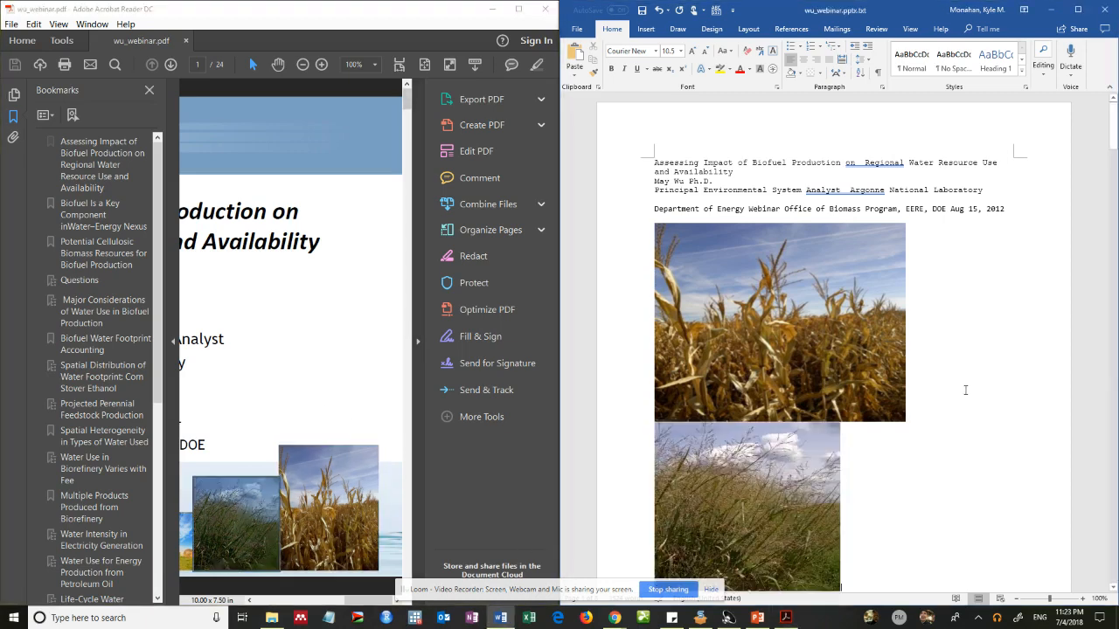
scroll(879, 494, "up", 1)
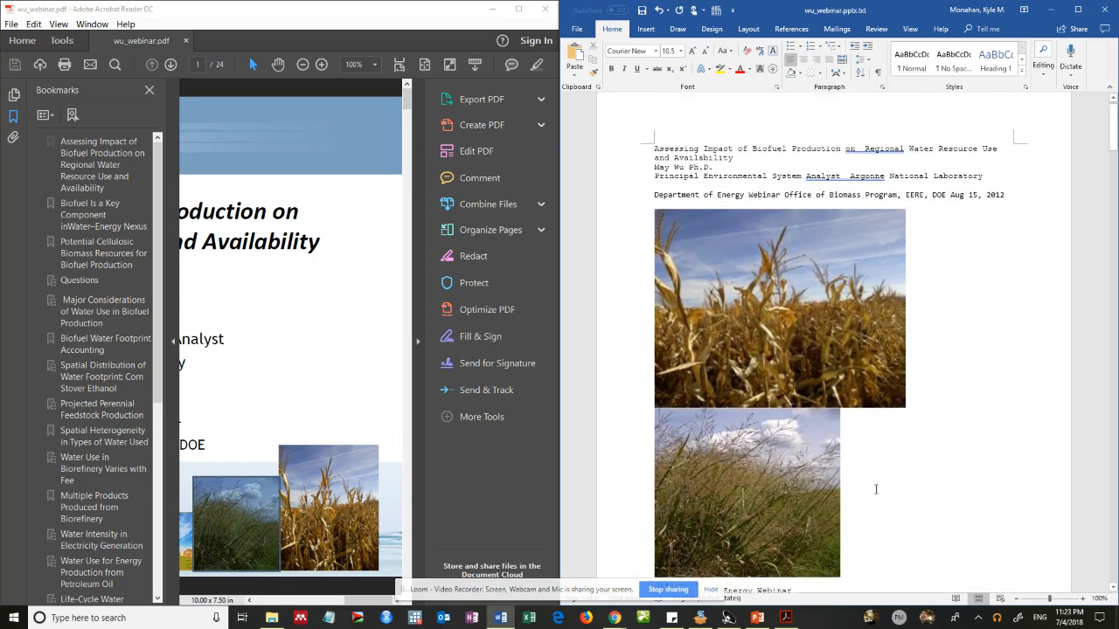
Shrink the corn and grass photographs so they sit side by side, and paste another full-size grass photograph after them
left_click(807, 387)
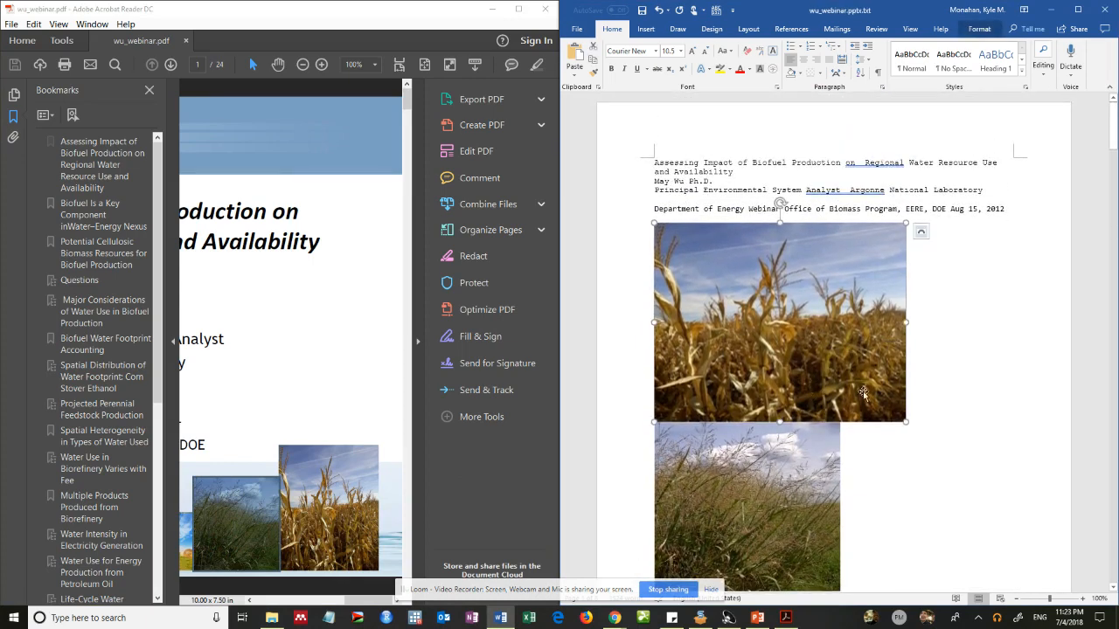
left_click_drag(905, 422, 787, 376)
left_click(911, 376)
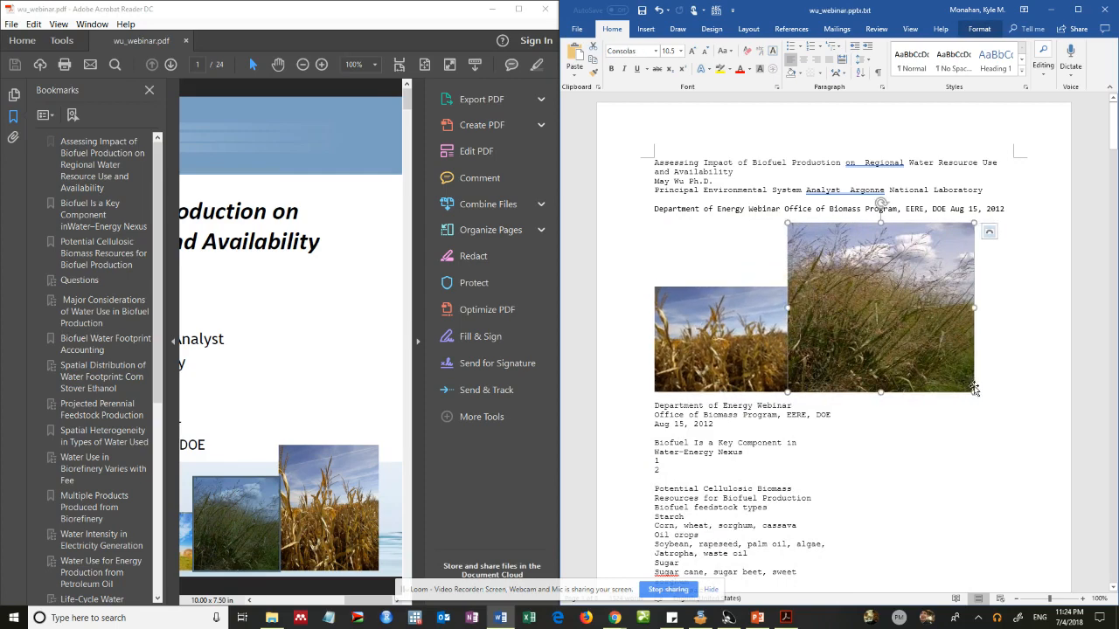
left_click_drag(976, 393, 880, 336)
left_click_drag(812, 339, 797, 322)
left_click(916, 309)
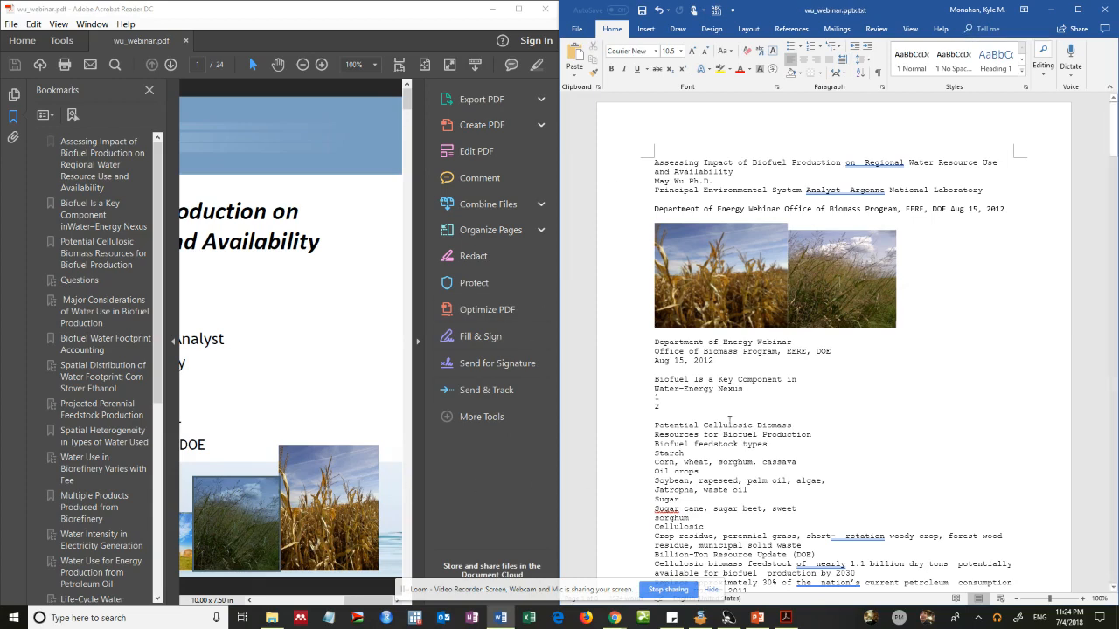
key("ctrl+v")
Try copying the base flow arrow graphic from slide 6 of the PDF into the Word document, and delete the pasted image
scroll(380, 467, "down", 10)
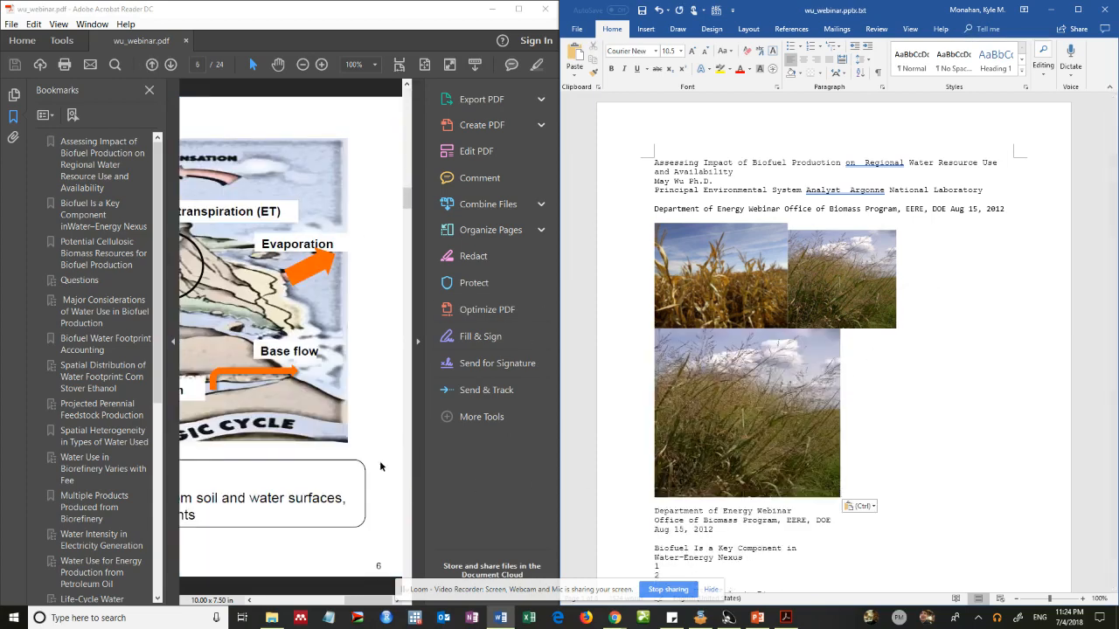
left_click(291, 378)
key("ctrl+c")
left_click(924, 347)
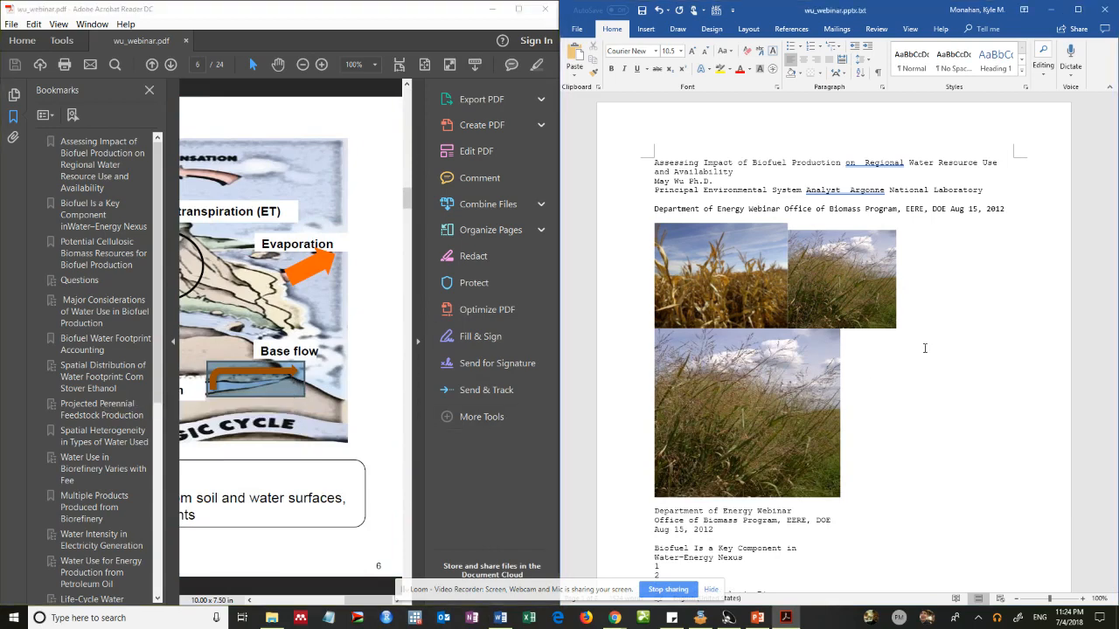
key("ctrl+v")
left_click(778, 539)
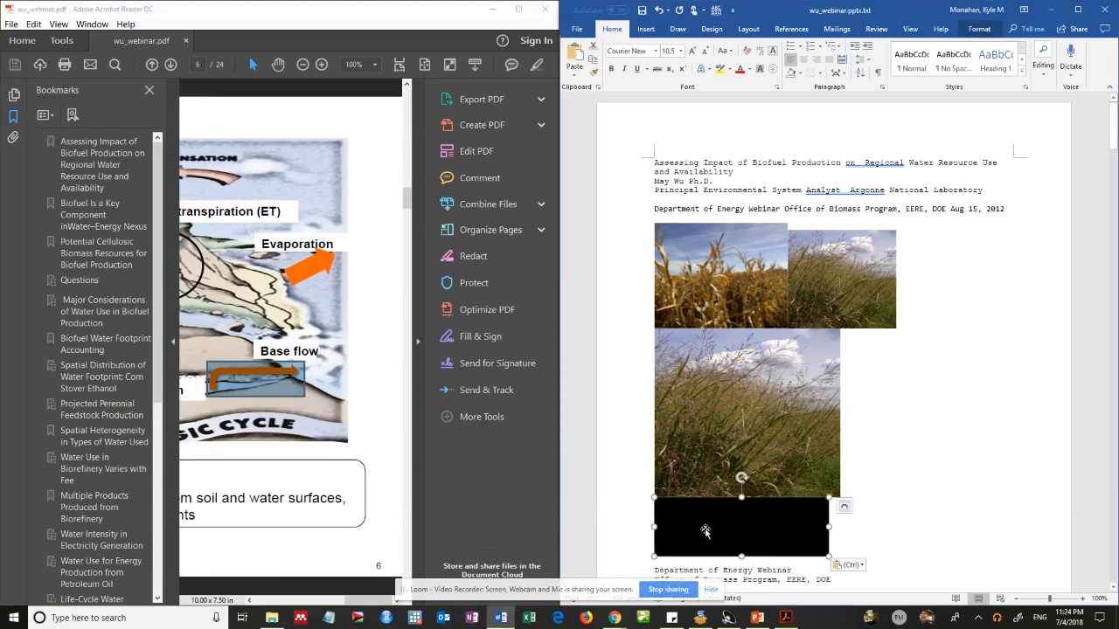
key("Delete")
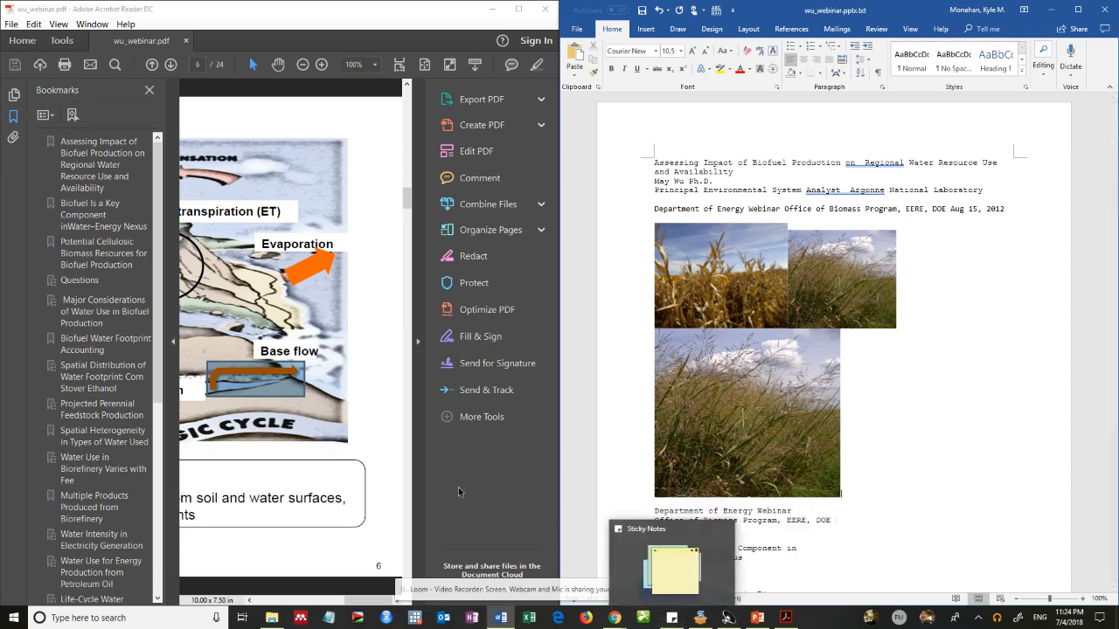
Deselect the arrow graphic, minimize the PDF reader, and switch to the General Computer Skills Training outline in Google Docs
left_click(389, 401)
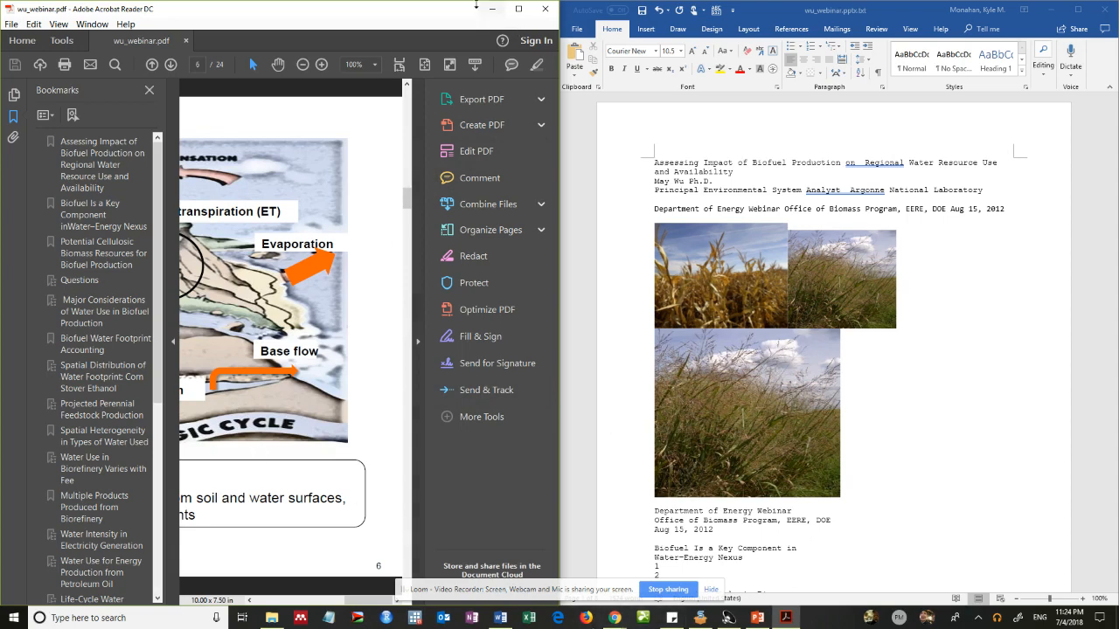
left_click(492, 9)
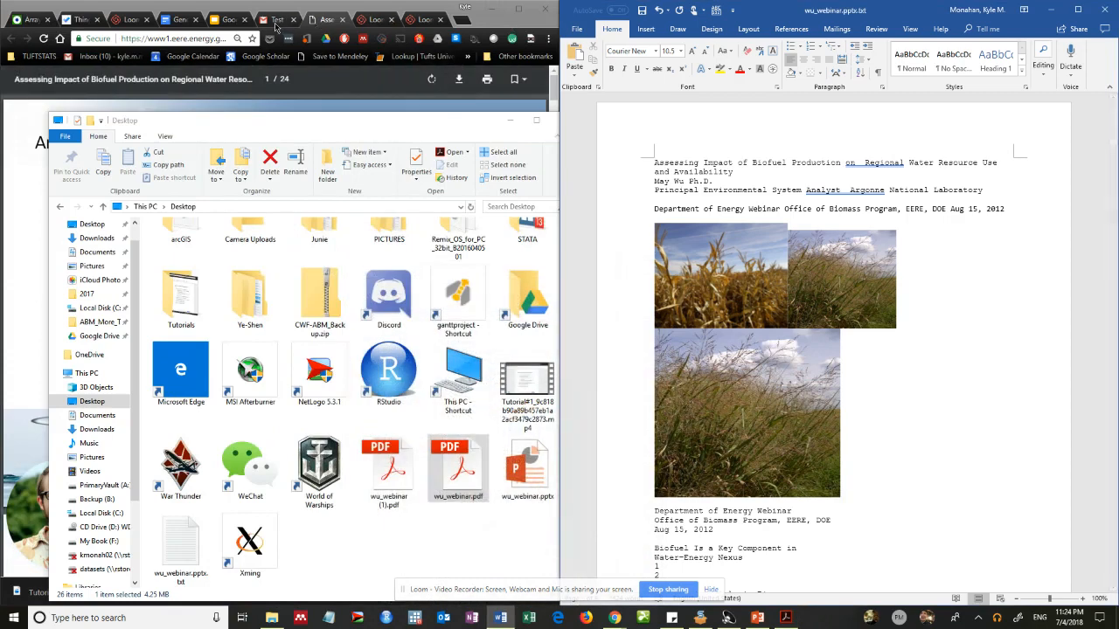
left_click(181, 19)
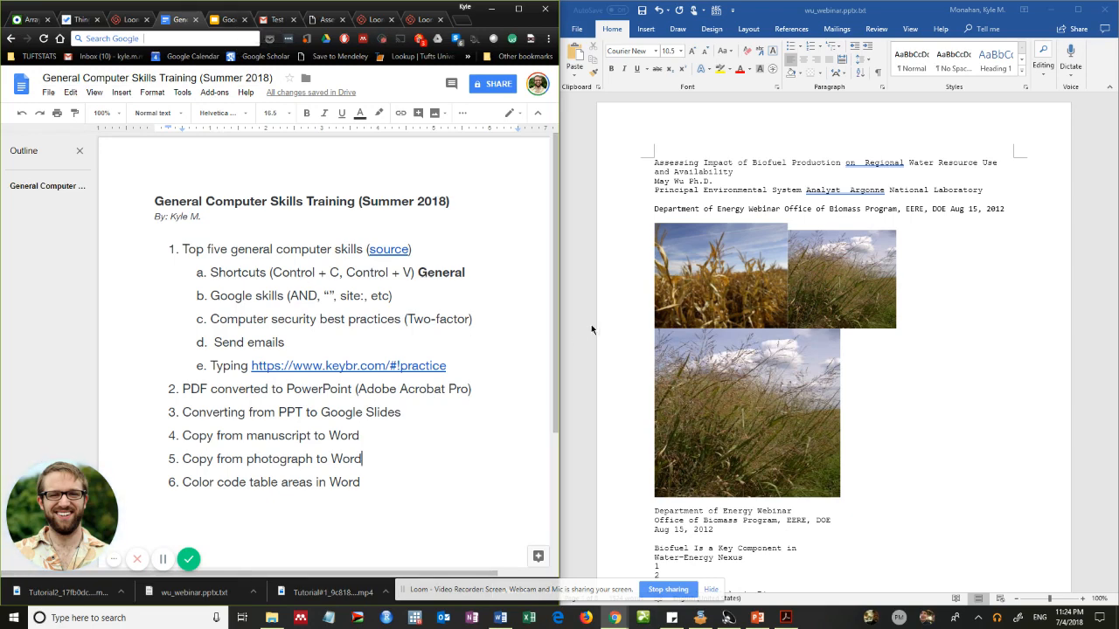
Move the "Potential Cellulosic Biomass" line in the Word document to directly below the large grass photograph
scroll(713, 409, "down", 3)
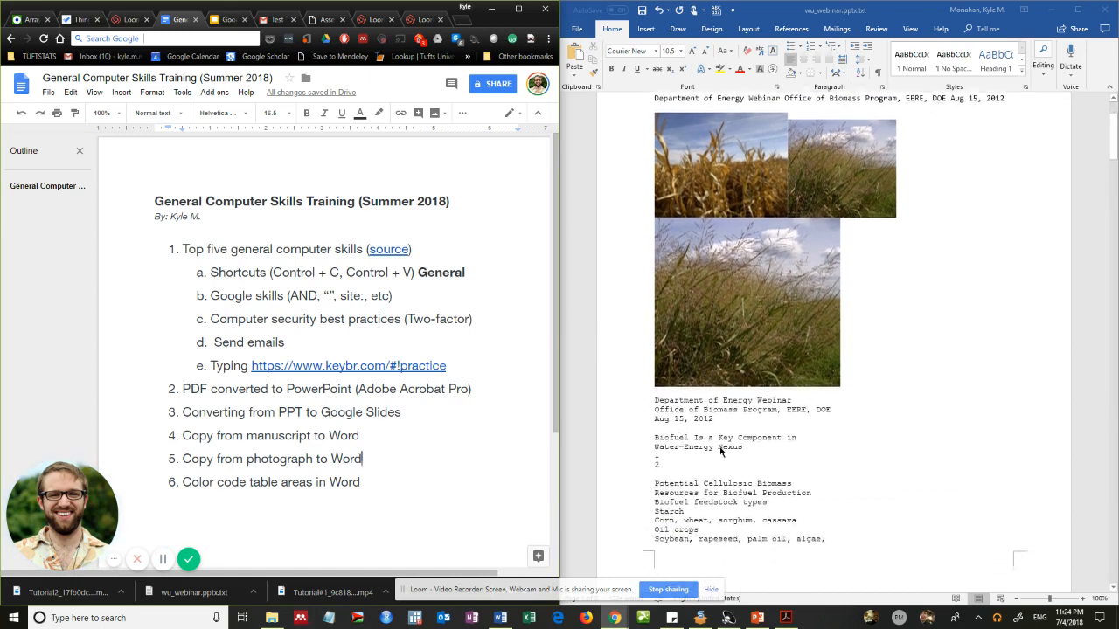
left_click(702, 489)
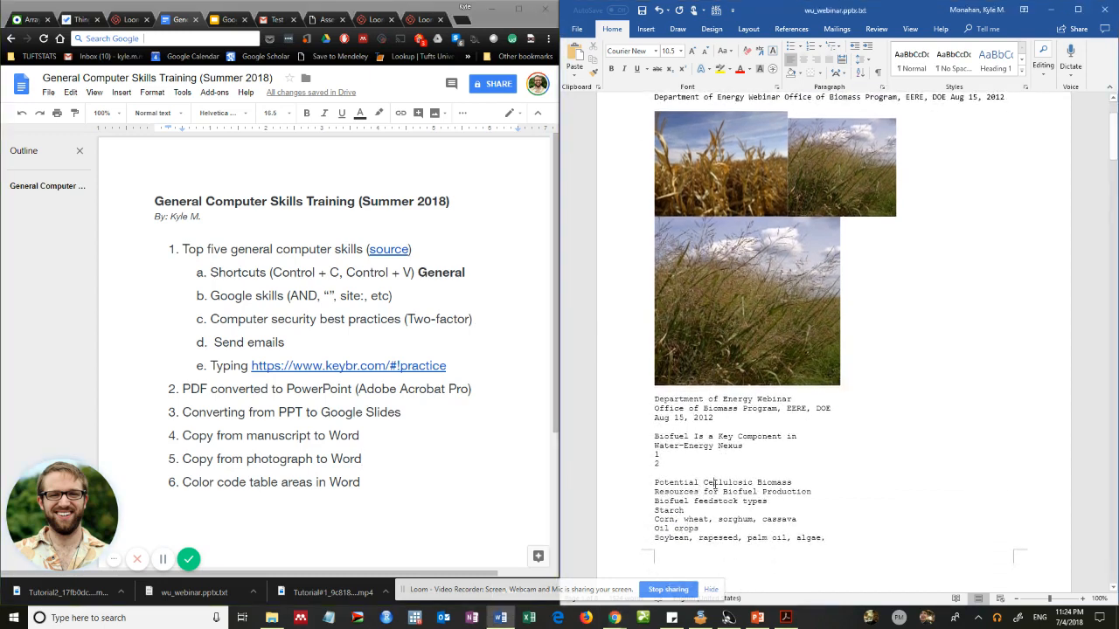
triple_click(713, 486)
key("Delete")
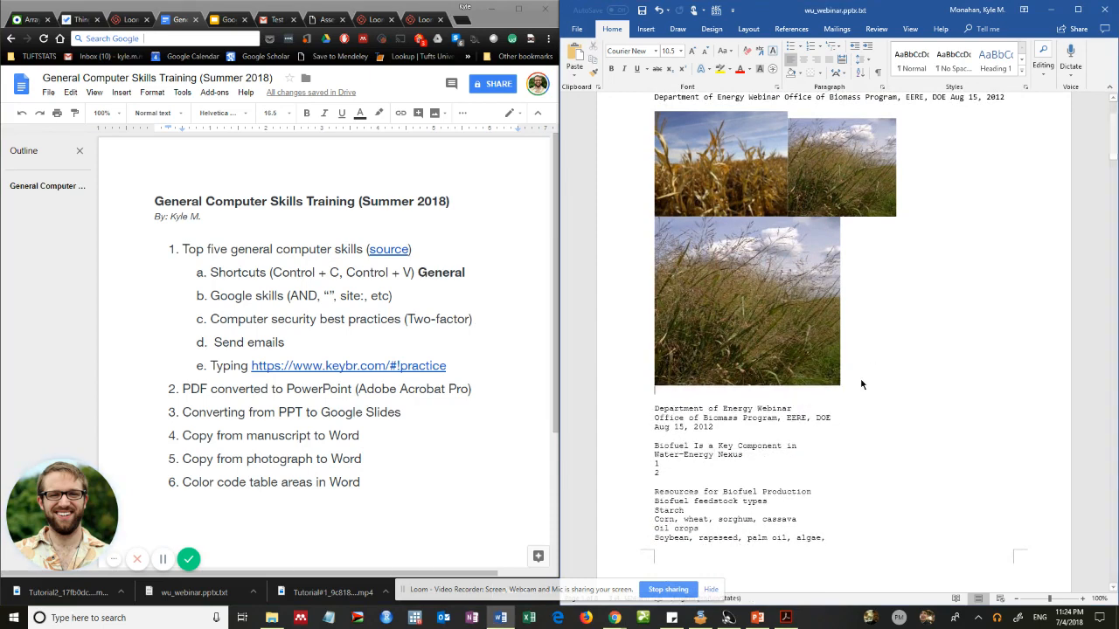
key("ctrl+v")
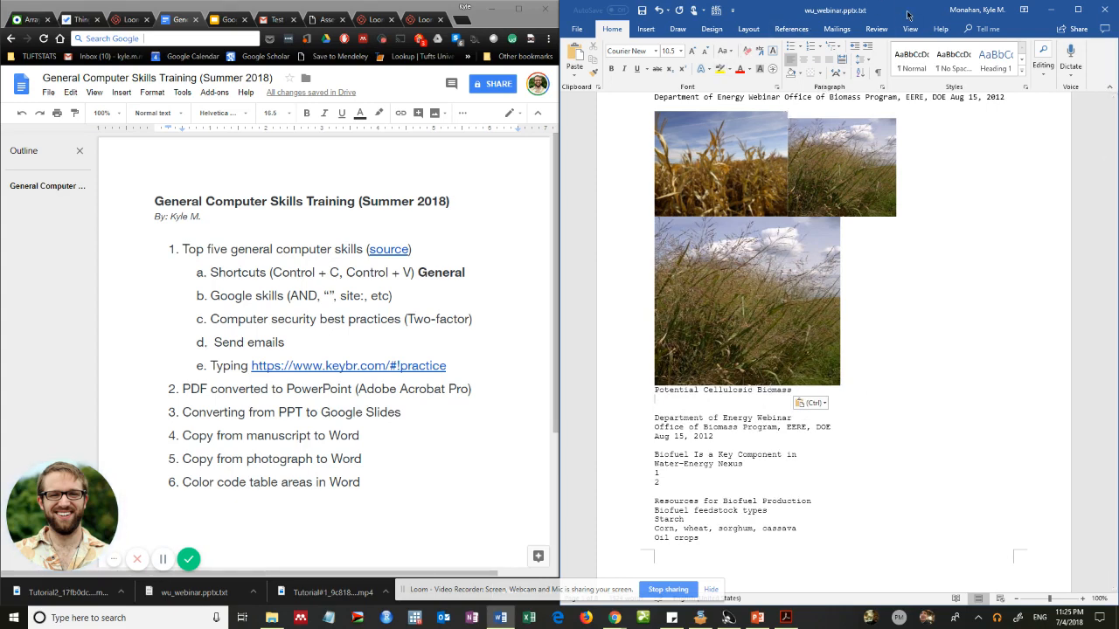
Maximize the Word document window and examine the custom font colours and their RGB colour model without applying one
left_click_drag(907, 15, 412, 7)
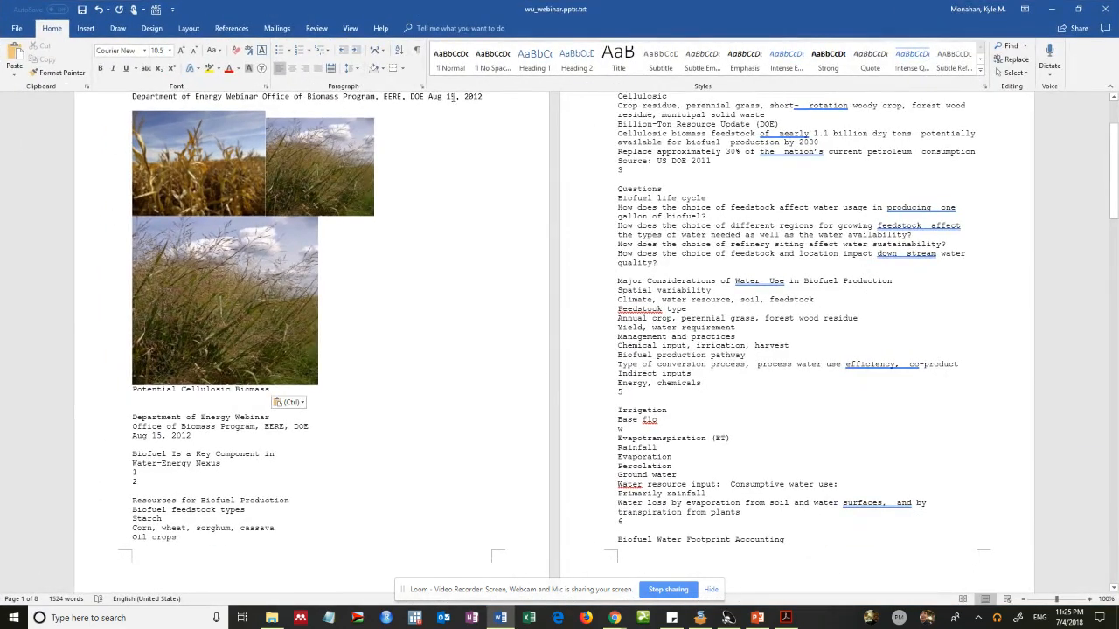
left_click(237, 70)
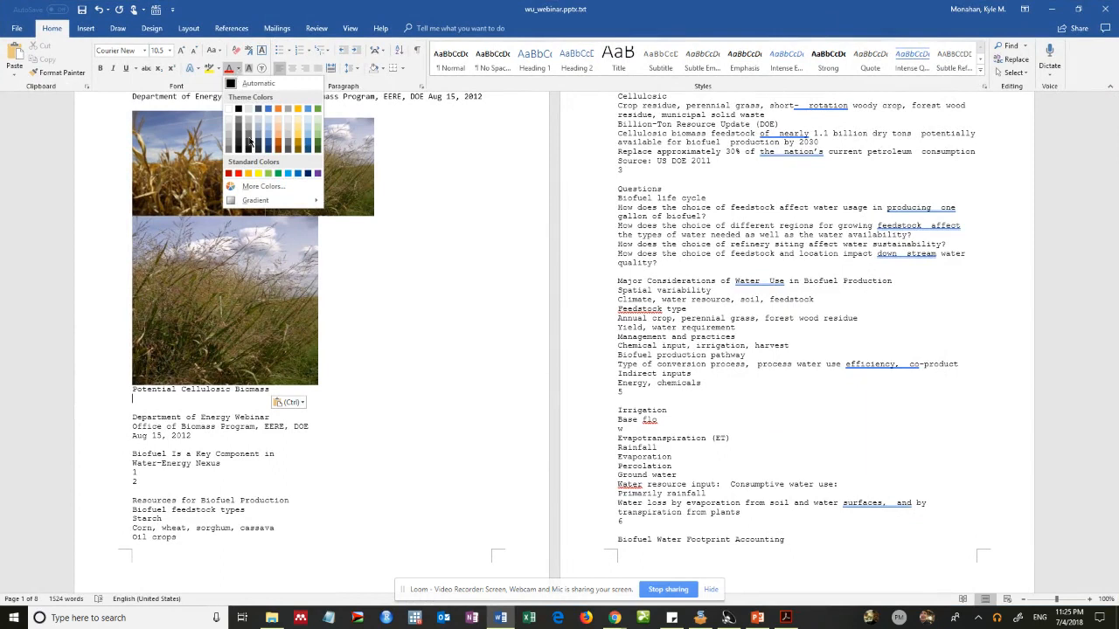
left_click(261, 185)
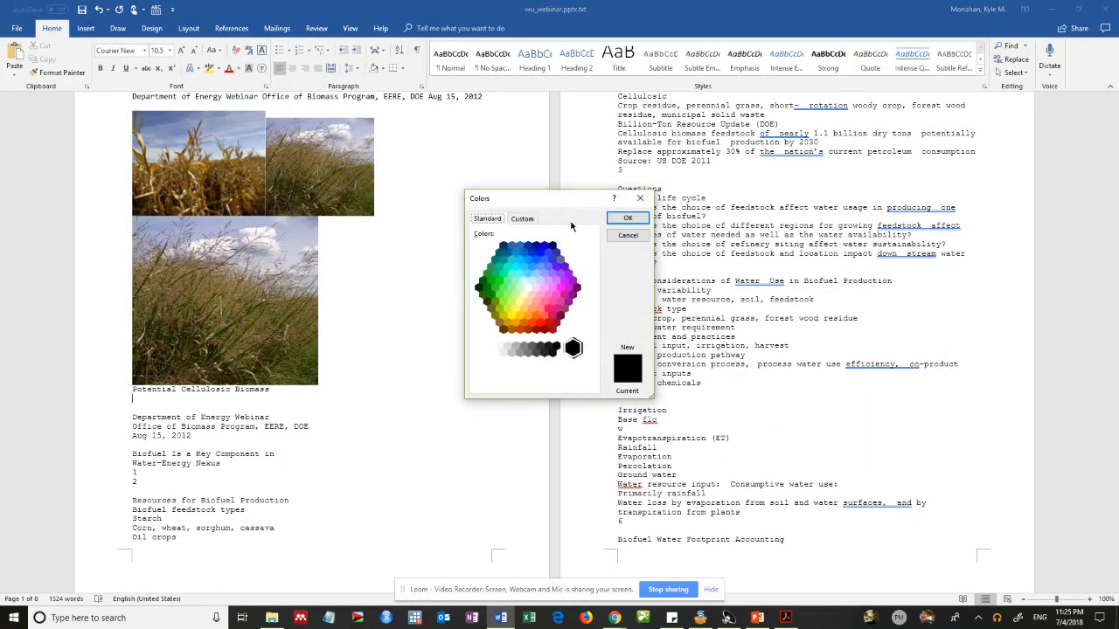
left_click(523, 219)
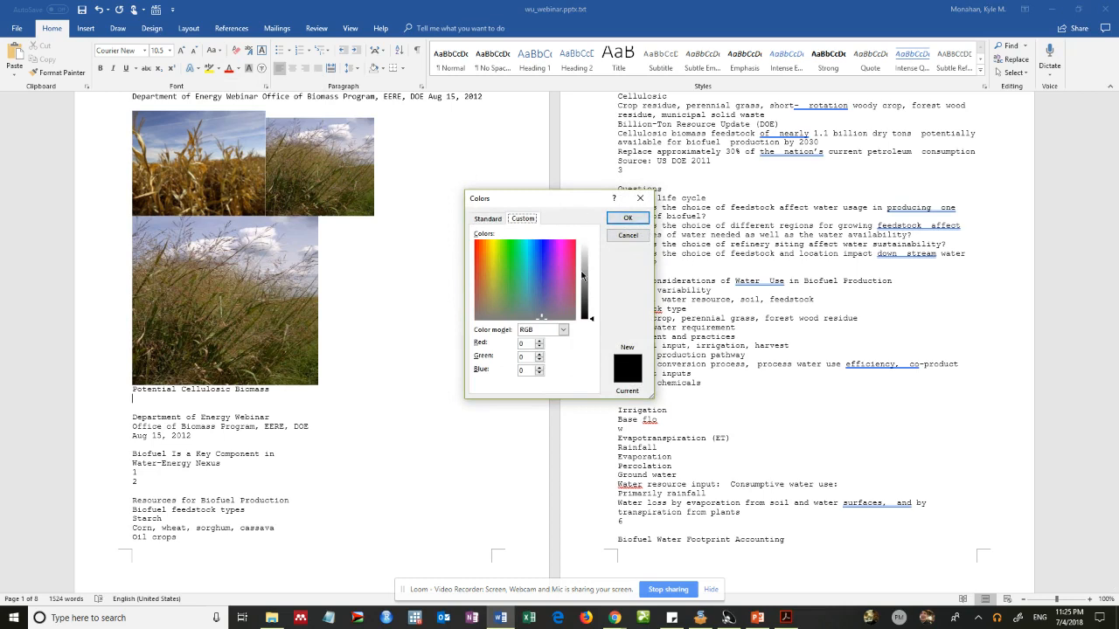
left_click(562, 331)
left_click(537, 340)
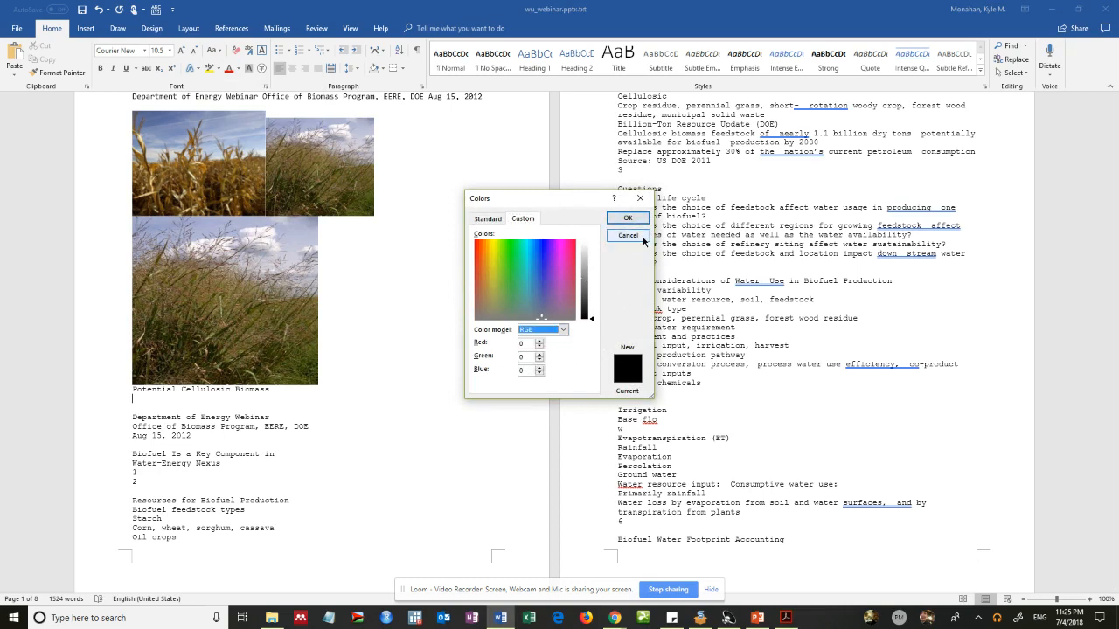
left_click(628, 235)
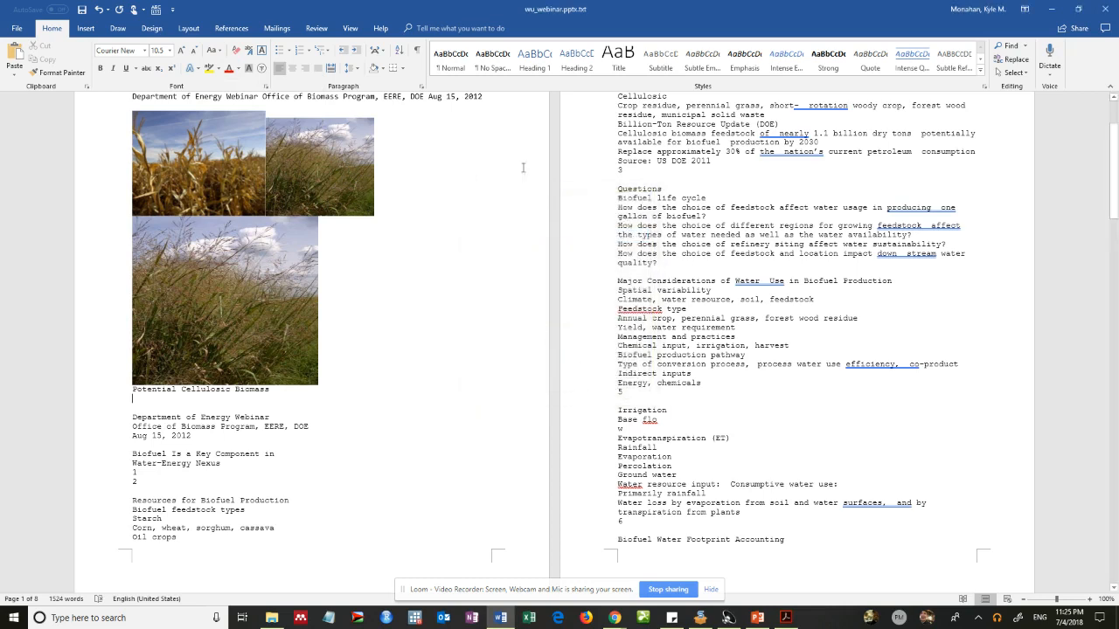
Select the small grass photograph and look through the shading, theme, layout, review, drawing and insert commands for a colour-picking tool
left_click(381, 70)
left_click(382, 70)
right_click(319, 190)
left_click(304, 190)
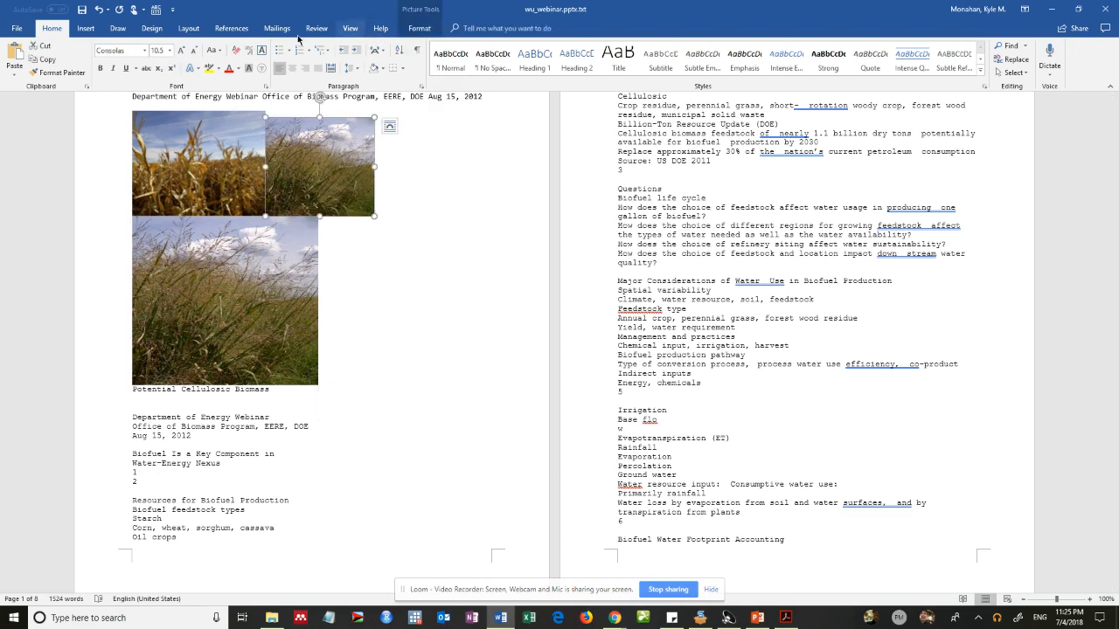
left_click(153, 29)
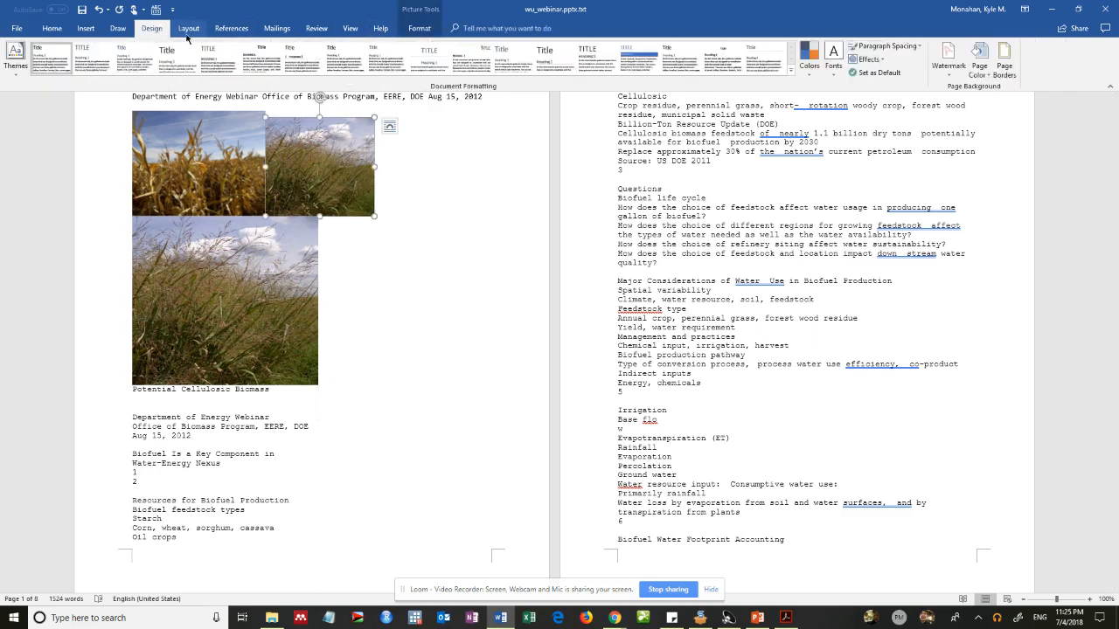
left_click(189, 29)
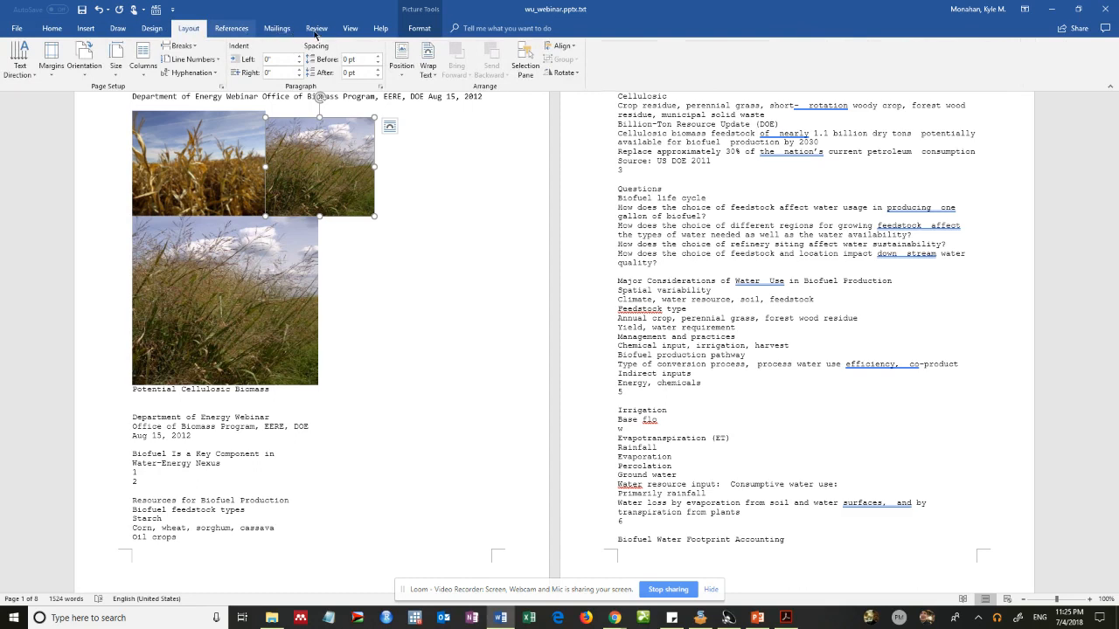
scroll(316, 31, "down", 3)
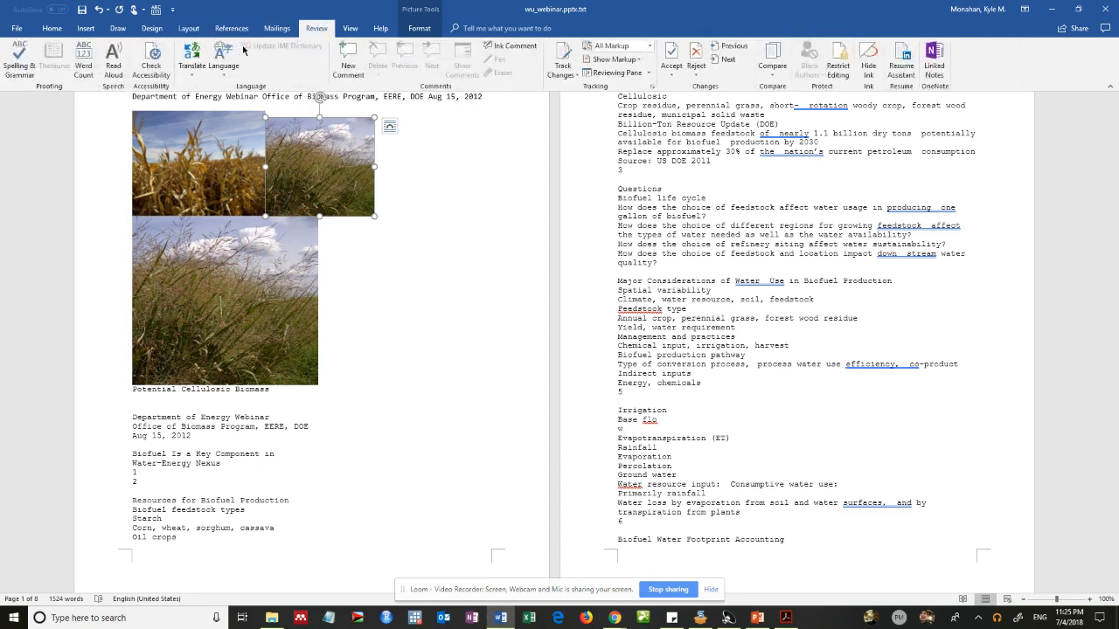
scroll(262, 30, "up", 4)
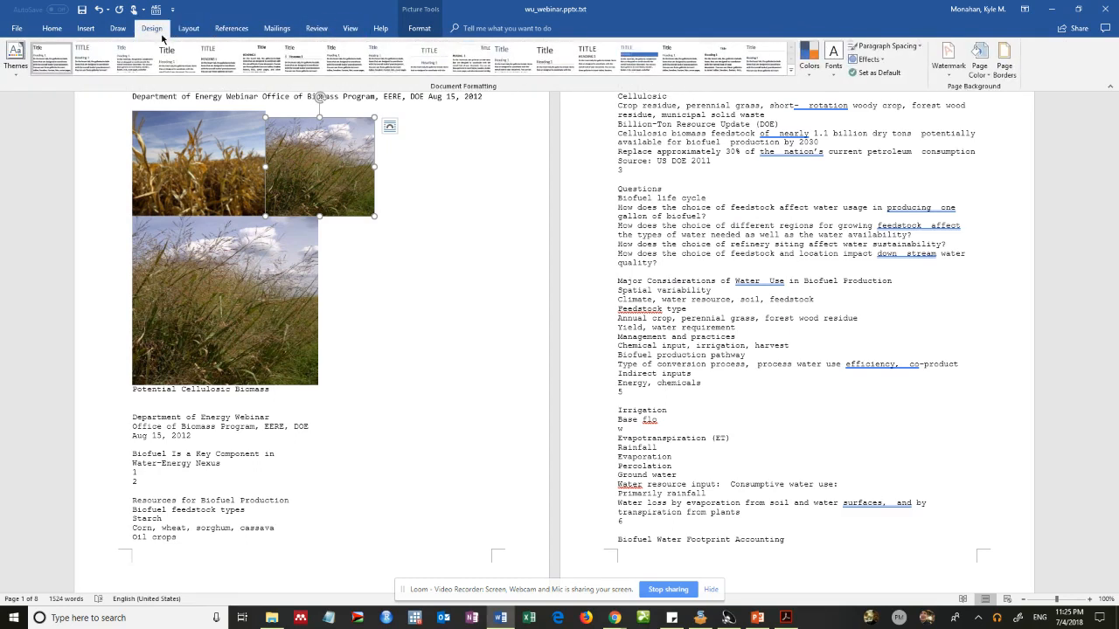
left_click(14, 61)
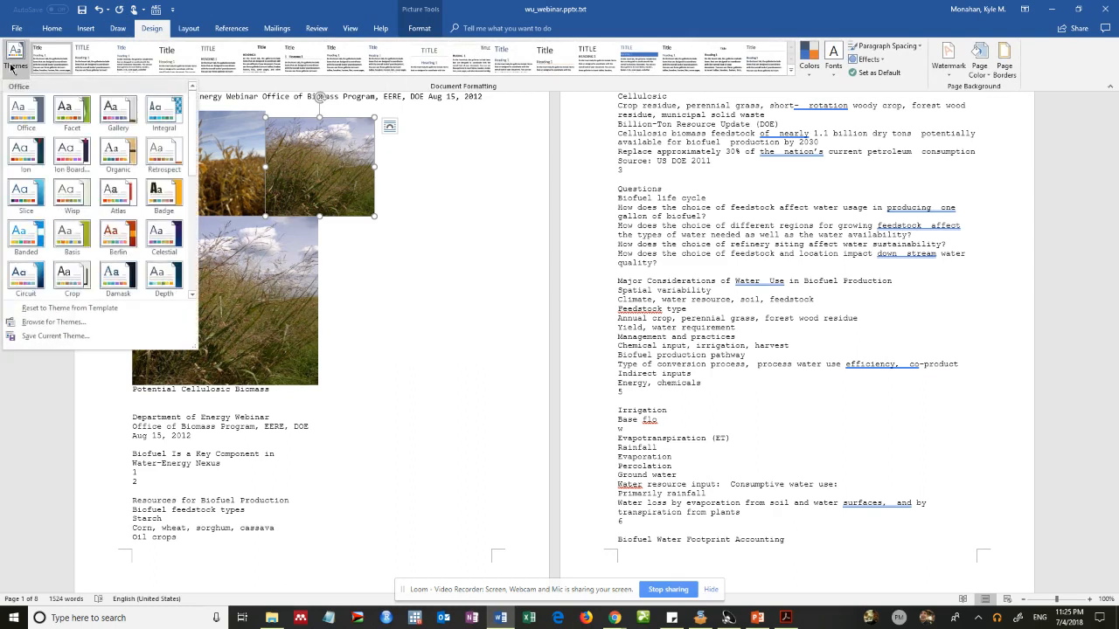
left_click(12, 66)
scroll(96, 24, "up", 1)
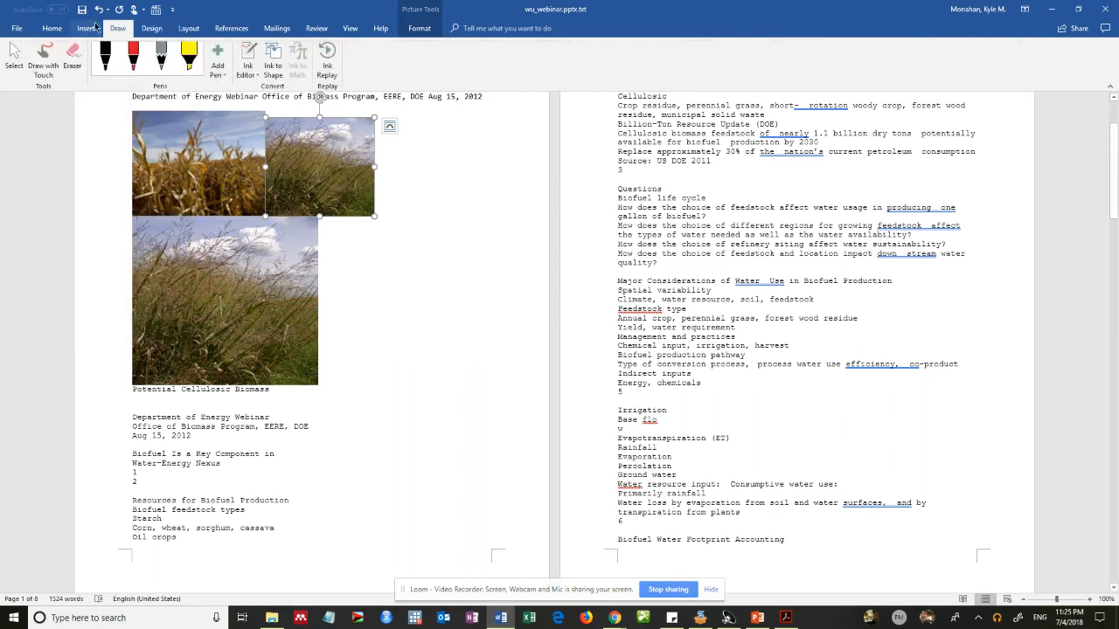
scroll(93, 26, "up", 1)
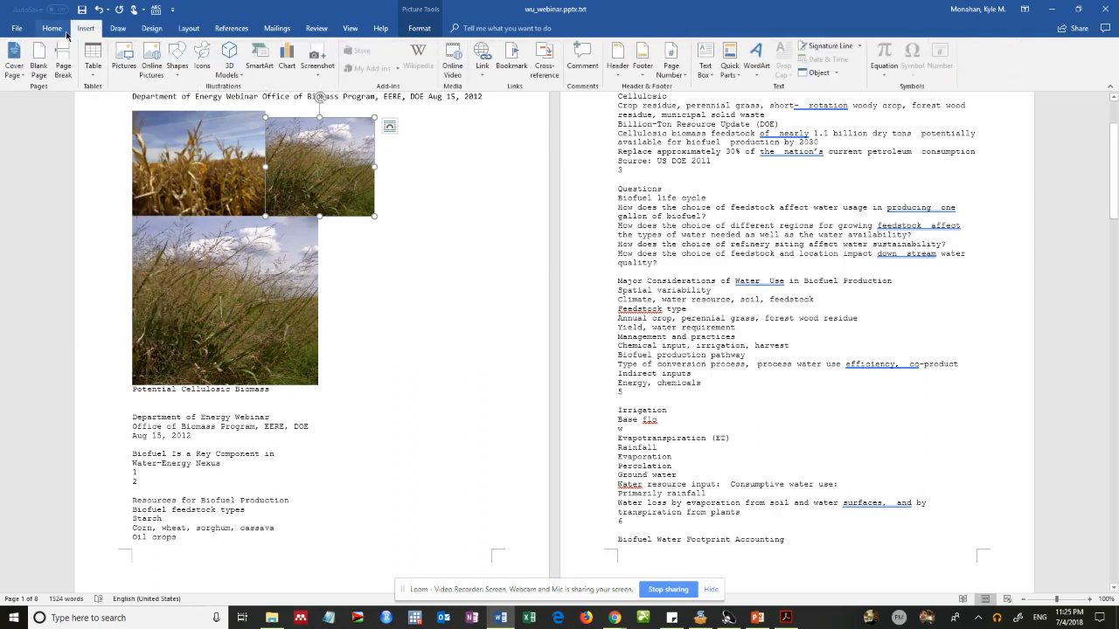
left_click(61, 30)
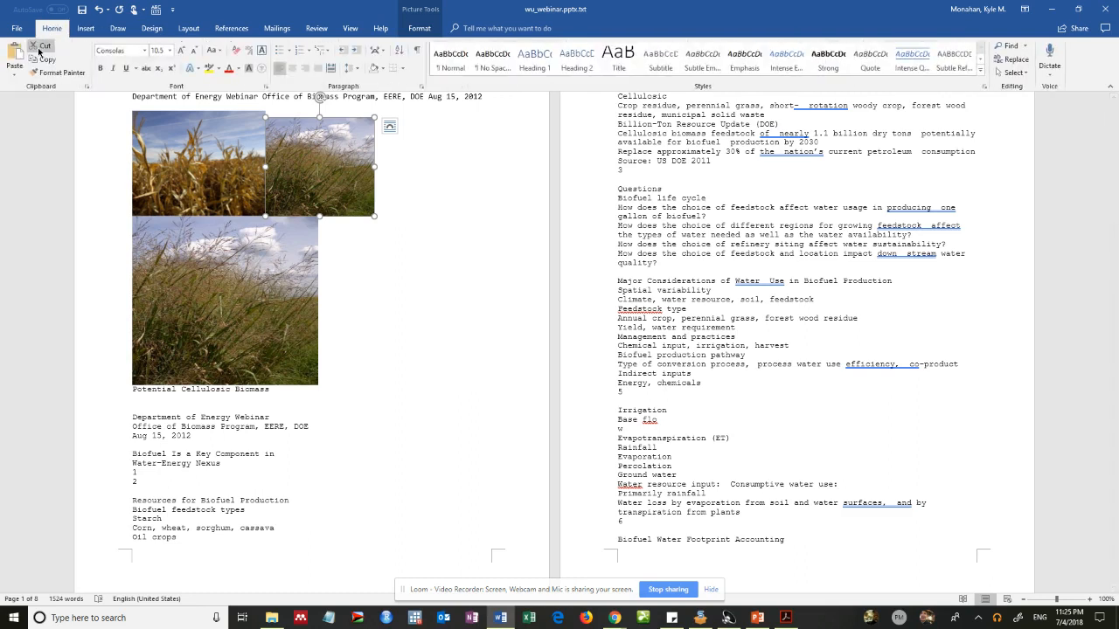
Search the available commands for "dropper" and "color dro", and clear the search
left_click(539, 32)
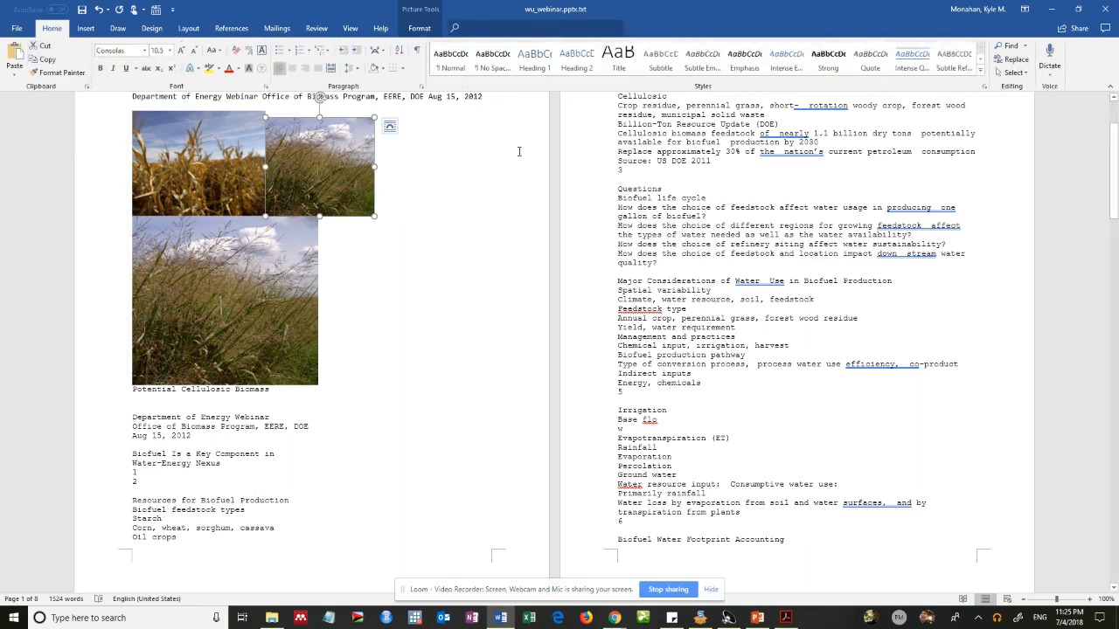
type("dropper")
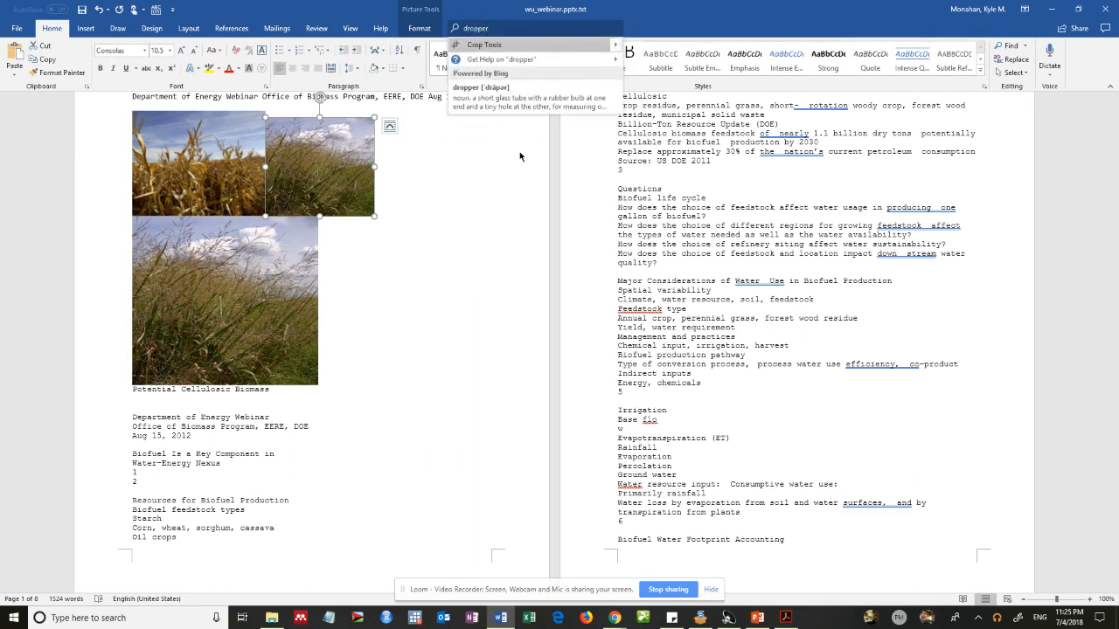
key("BackSpace")
key("BackSpace")
key("BackSpace")
key("BackSpace")
key("BackSpace")
key("BackSpace")
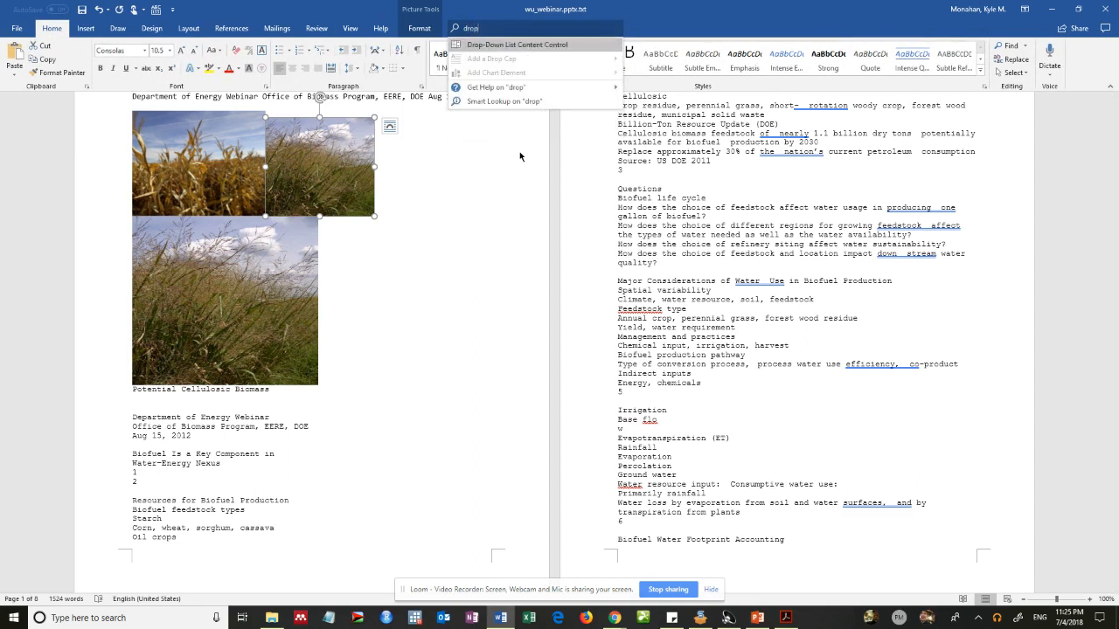
type("color dro")
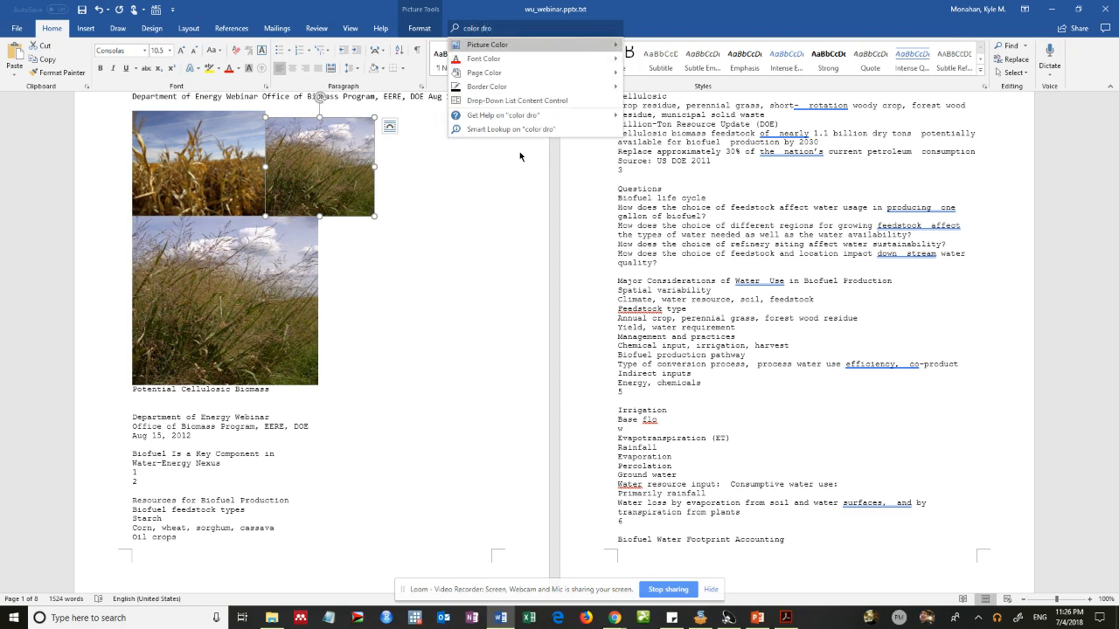
key("BackSpace")
key("BackSpace")
key("BackSpace")
key("BackSpace")
key("BackSpace")
key("BackSpace")
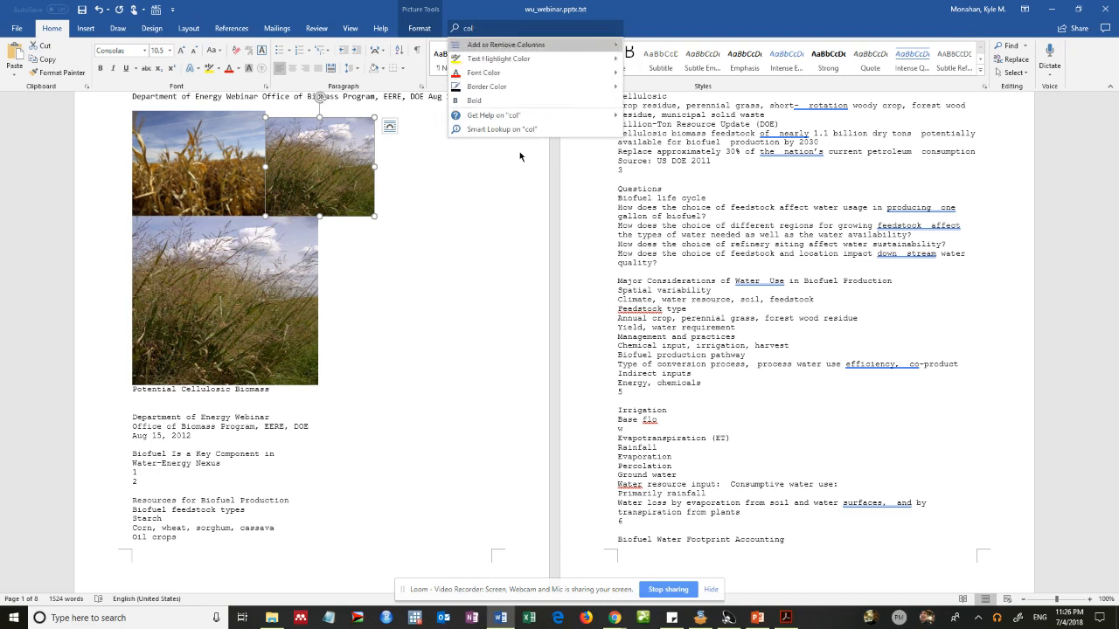
key("BackSpace")
key("BackSpace")
key("BackSpace")
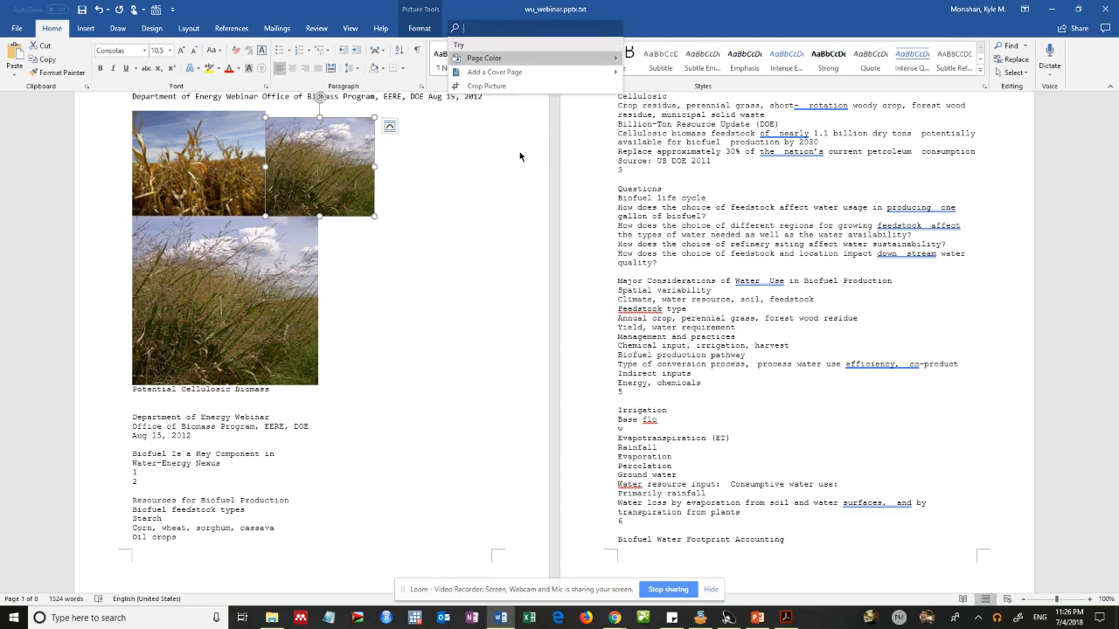
left_click(16, 79)
left_click(16, 78)
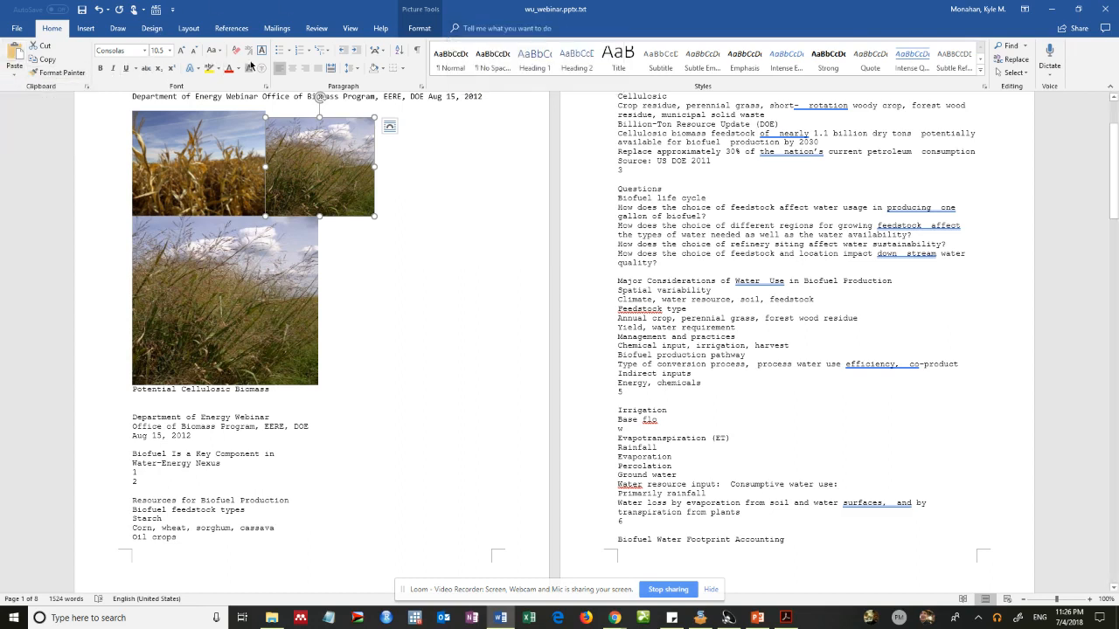
Check the font colour command and the small grass photograph's own options for a colour-picking tool
right_click(230, 67)
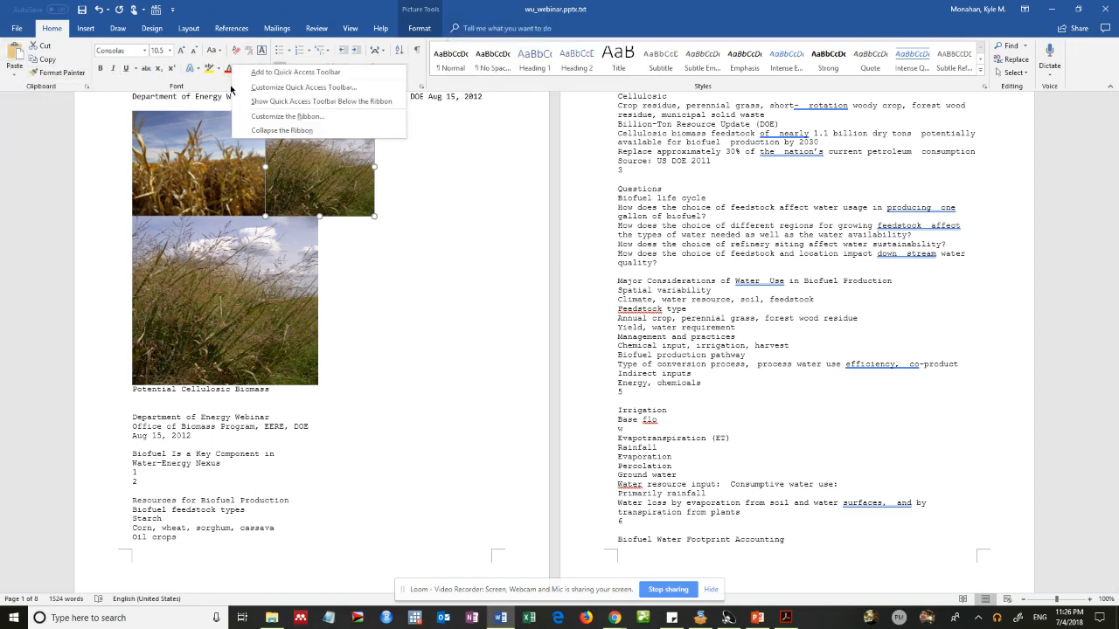
left_click(240, 70)
left_click(240, 70)
left_click(451, 202)
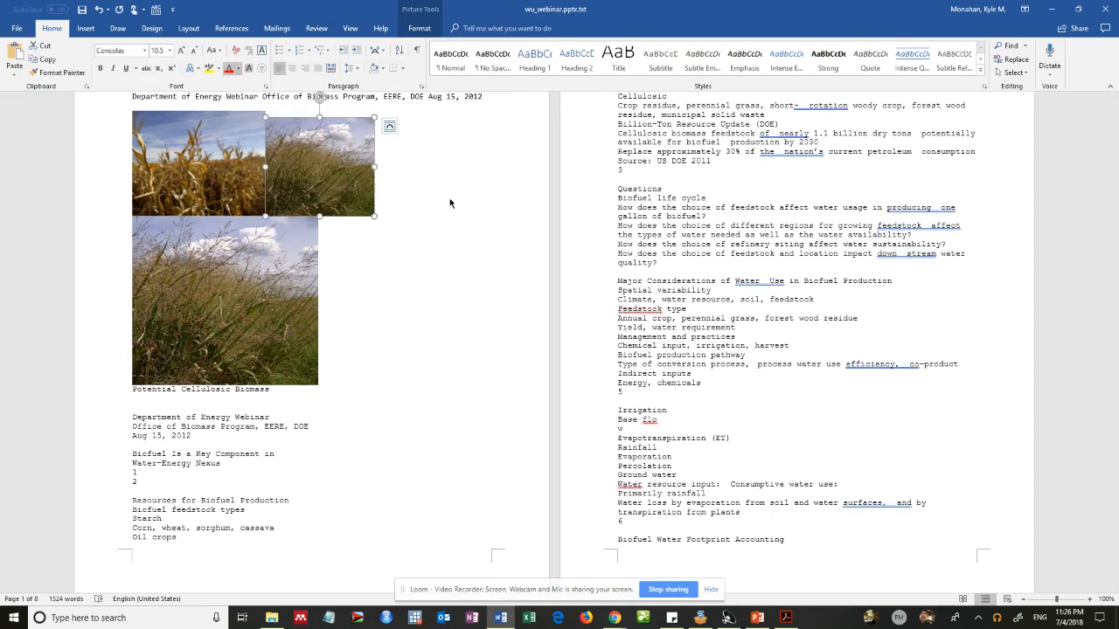
right_click(345, 163)
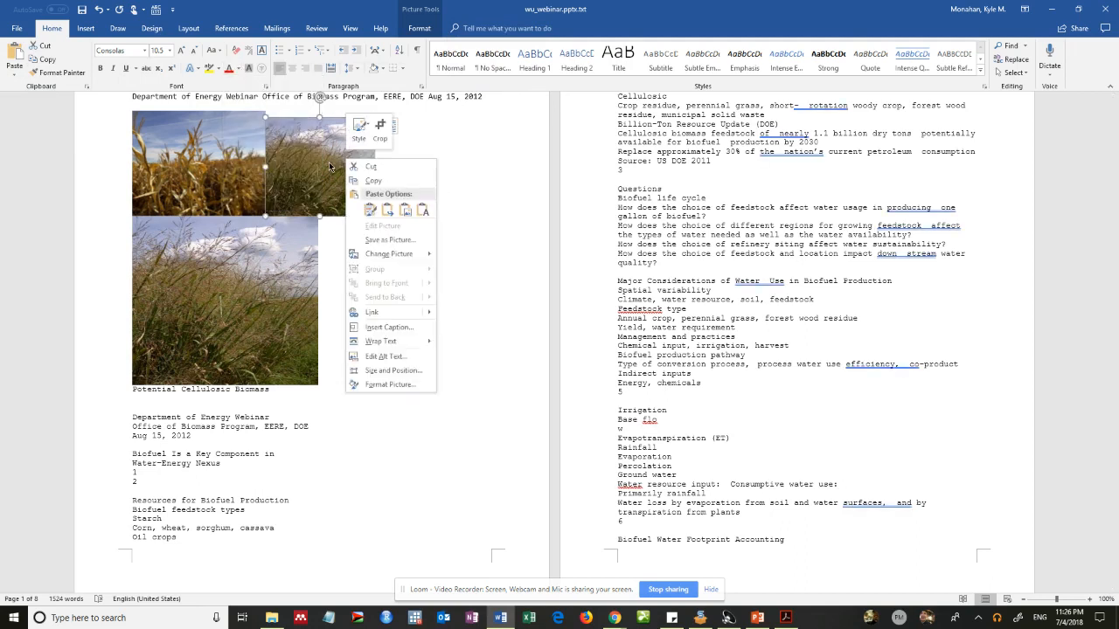
right_click(329, 162)
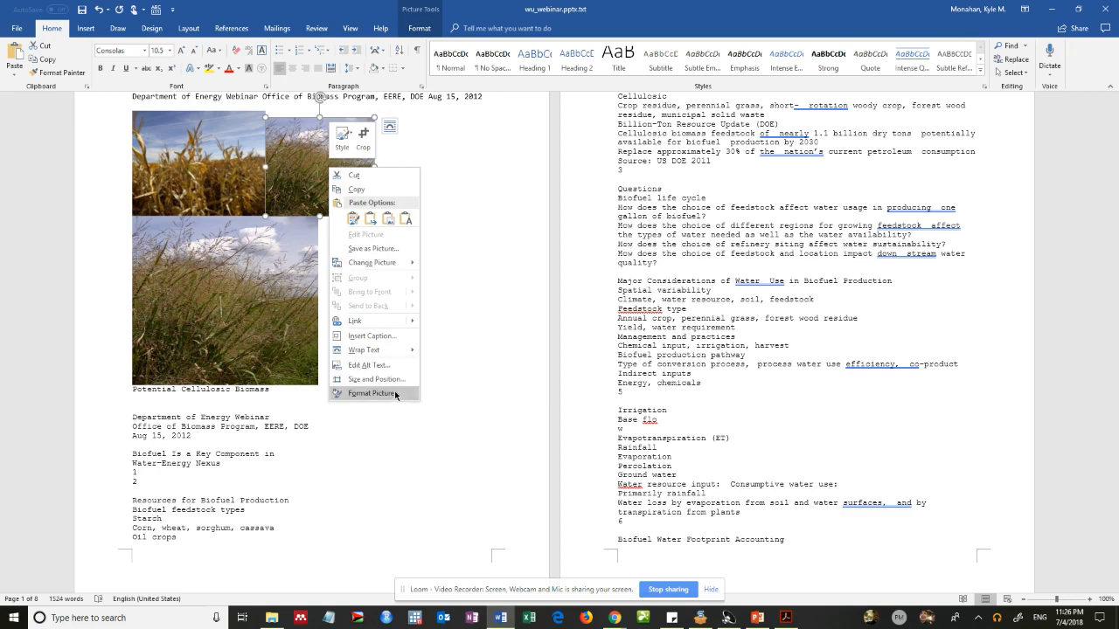
key("Escape")
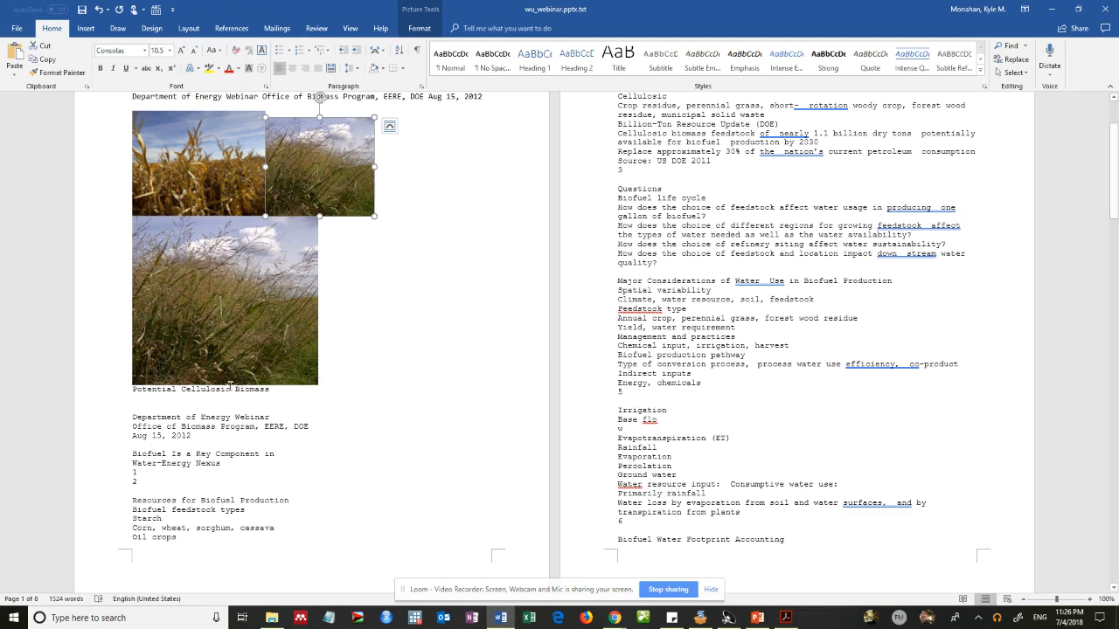
Highlight the word "Biomass" in the line below the large grass photograph in dark yellow
left_click(284, 388)
left_click_drag(229, 398, 236, 390)
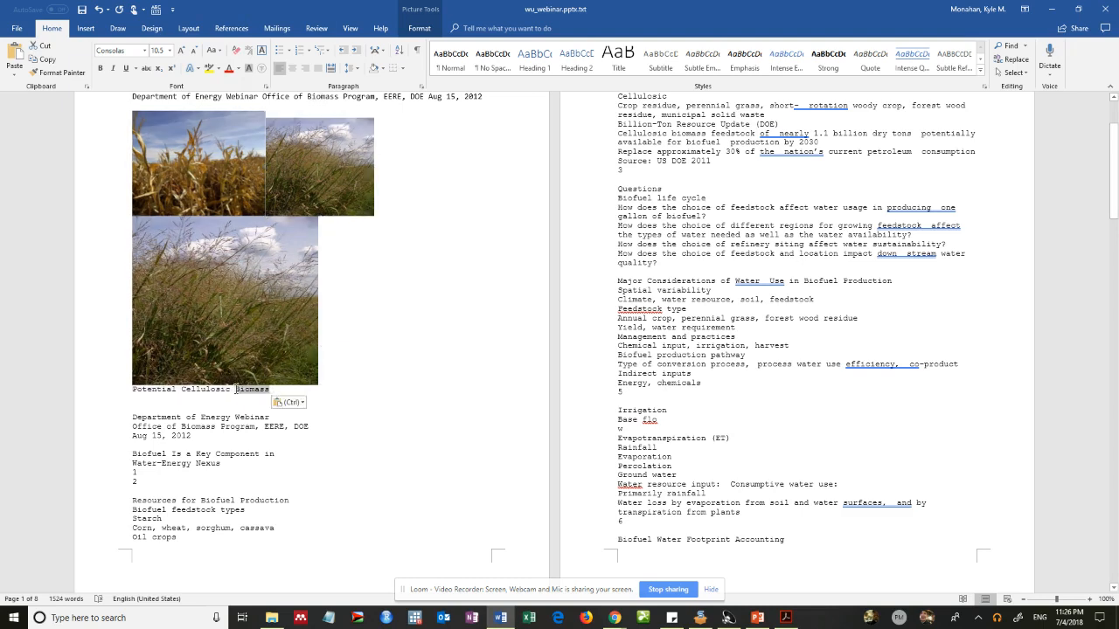
left_click(219, 70)
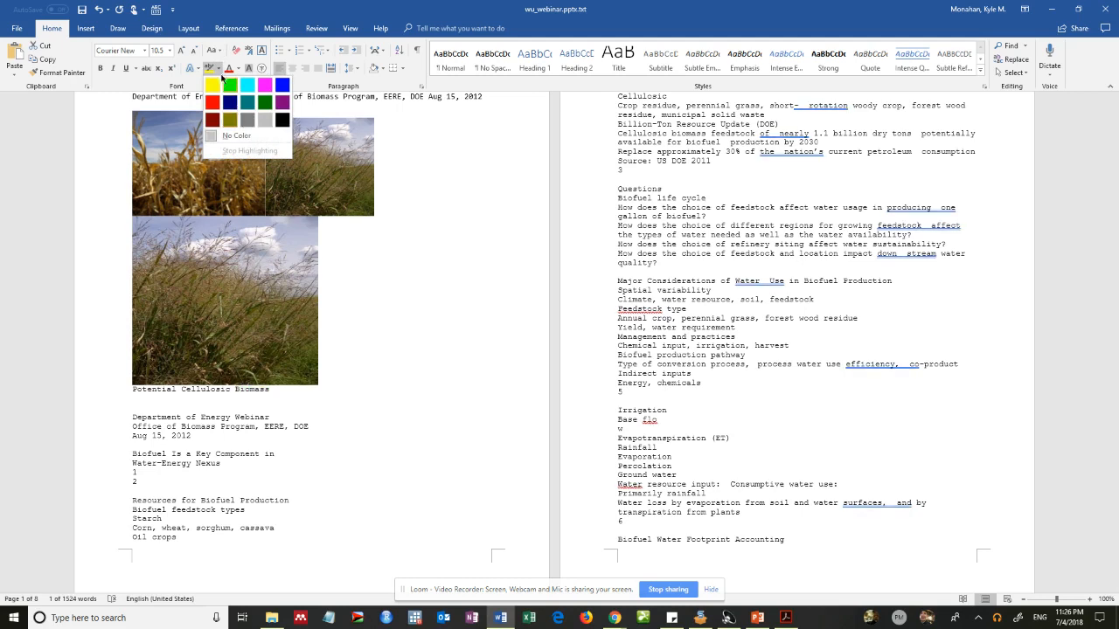
left_click(232, 121)
left_click(276, 402)
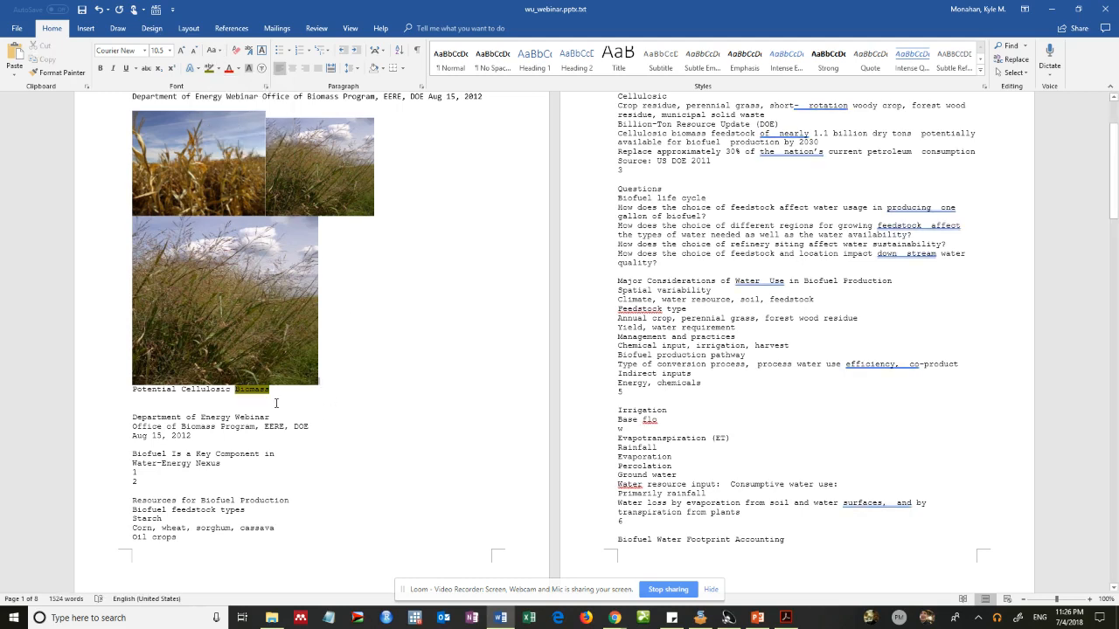
Select the word "Biomass" below the large grass photograph and look through the font colour palette and its gradient options
left_click_drag(271, 390, 181, 389)
left_click(233, 390)
key("ctrl+shift+Right")
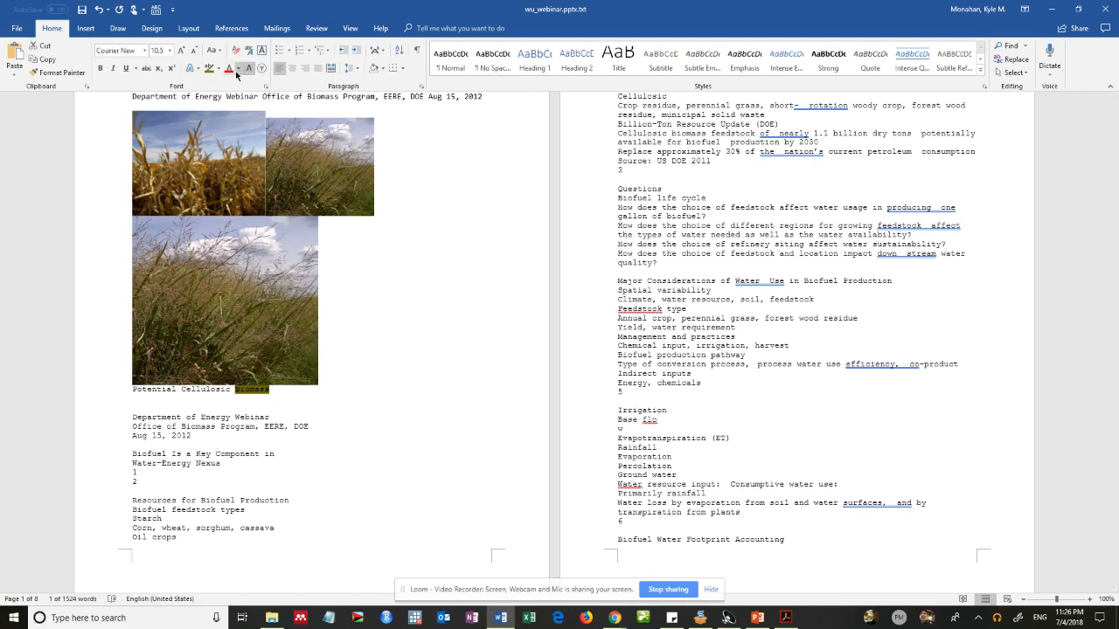
left_click(238, 70)
left_click(253, 77)
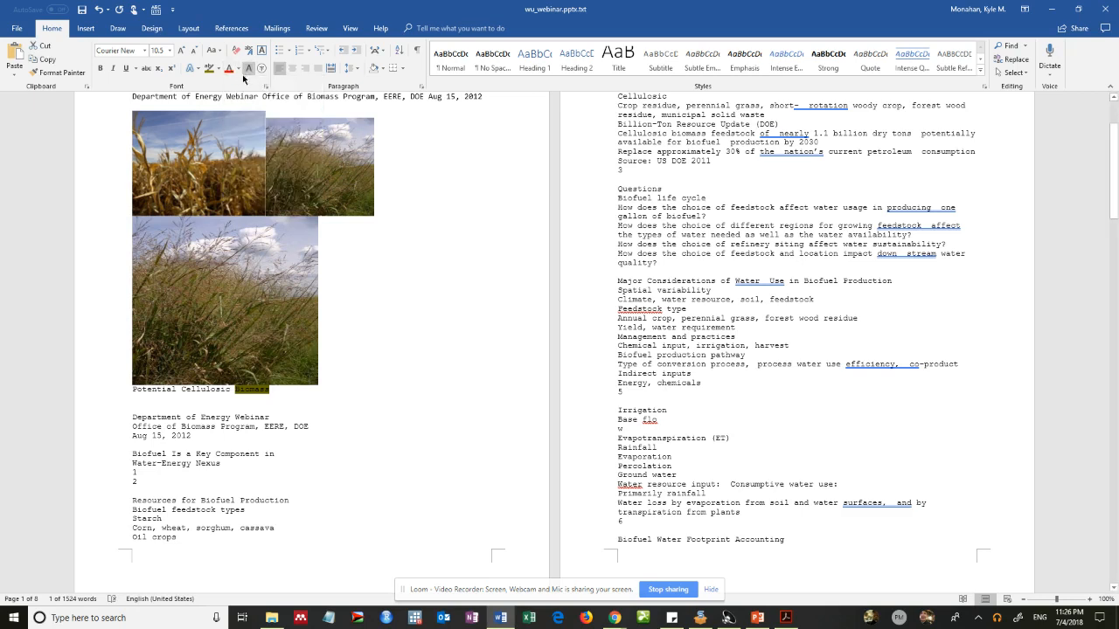
left_click(237, 70)
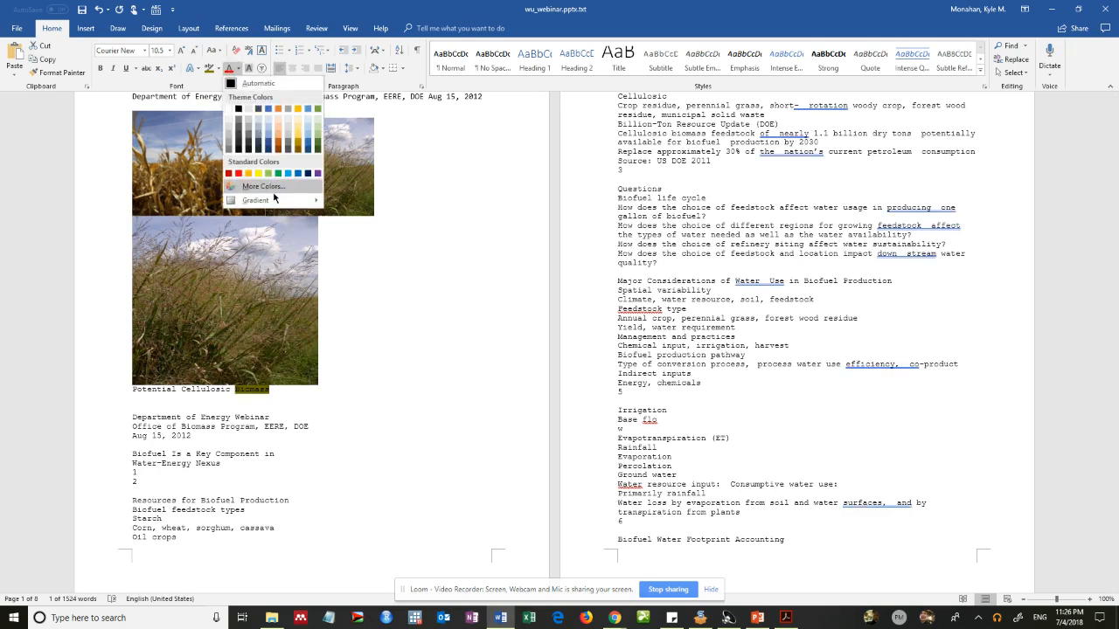
mouse_move(276, 201)
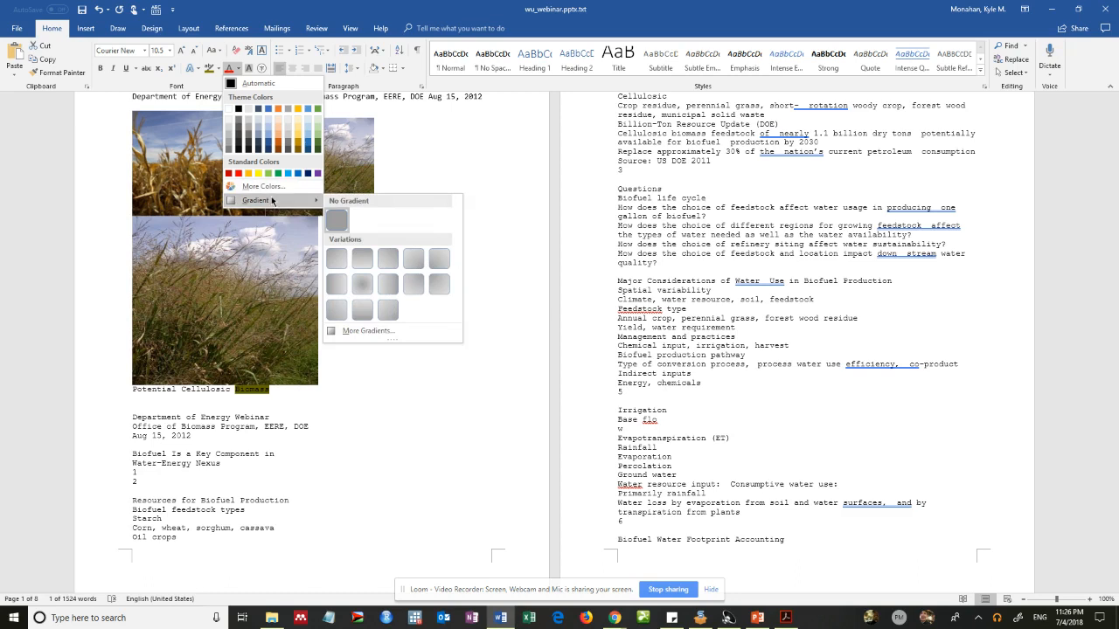
Shade the word "Biomass" below the large grass photograph with a custom dark green
left_click(382, 68)
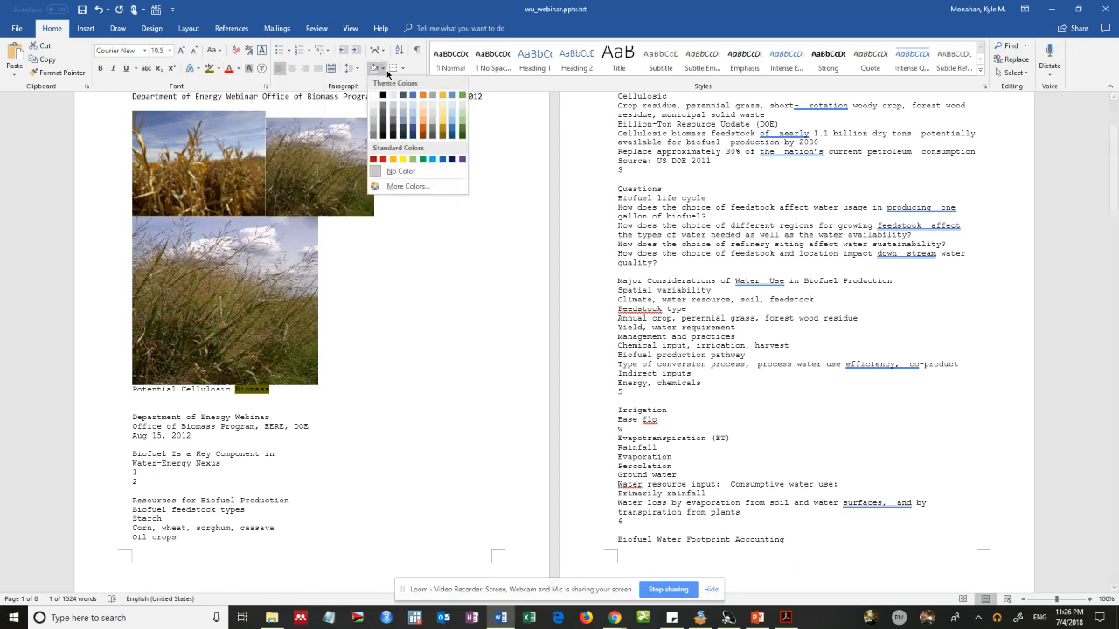
left_click(400, 186)
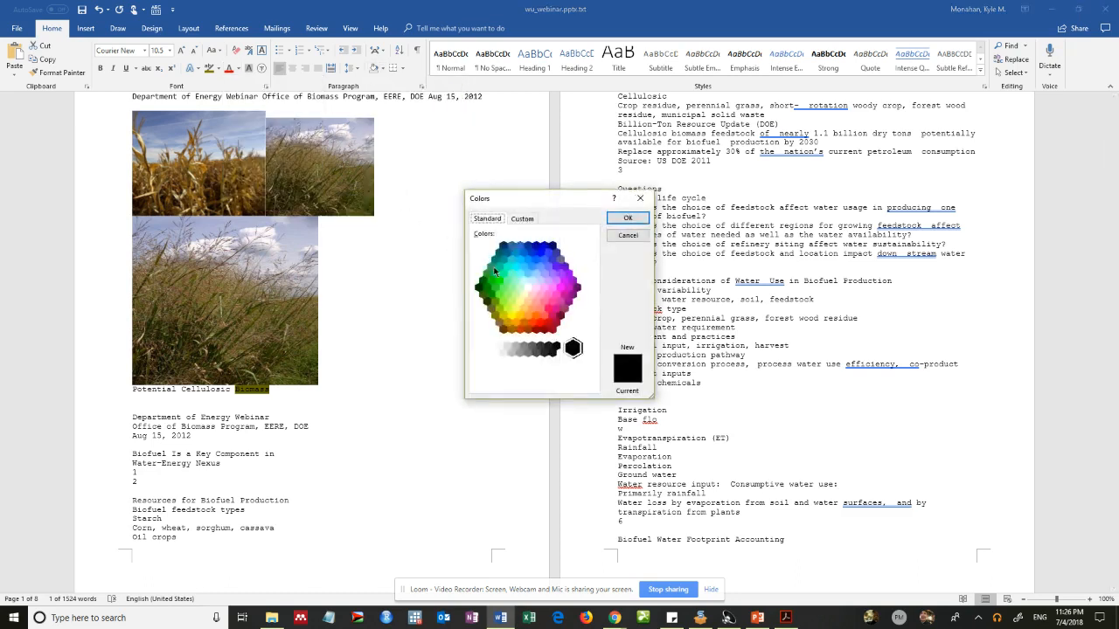
left_click(522, 219)
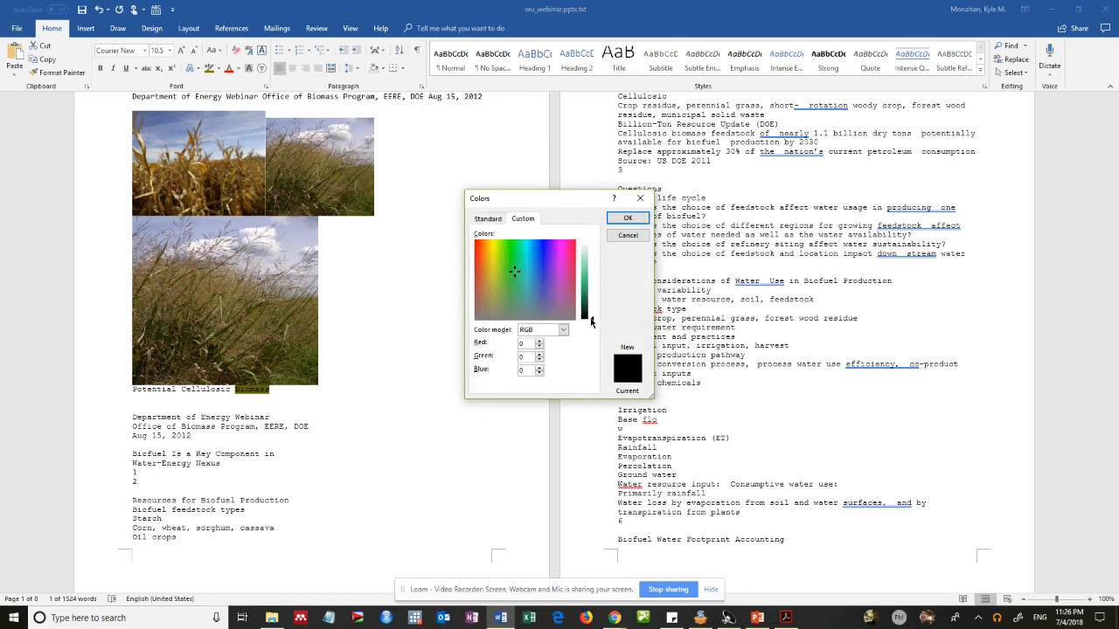
left_click_drag(591, 322, 605, 300)
left_click(627, 218)
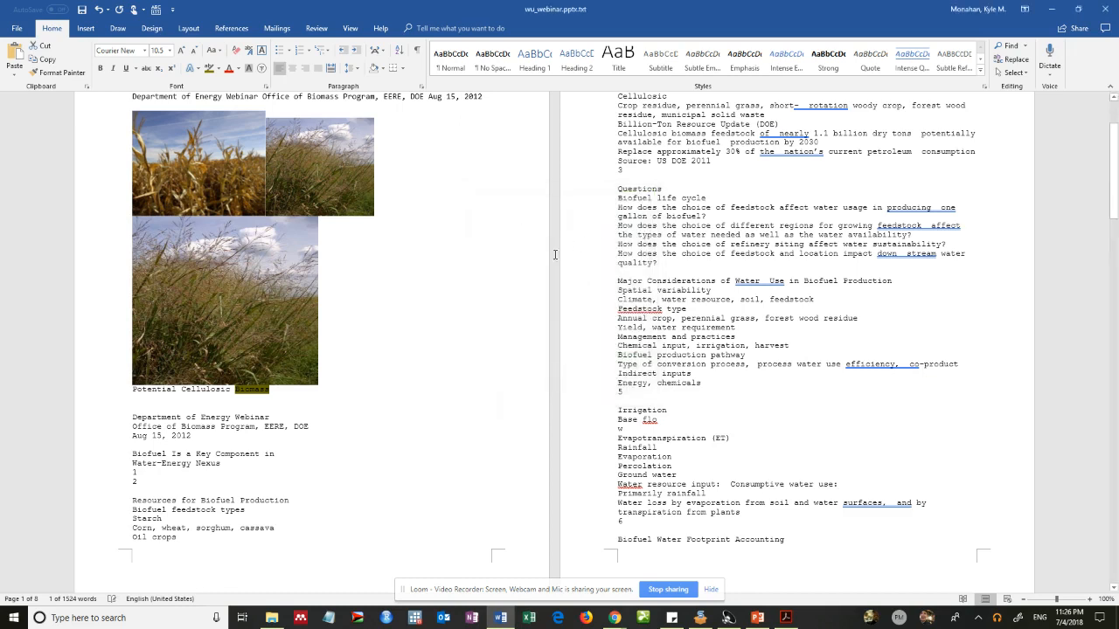
left_click(344, 375)
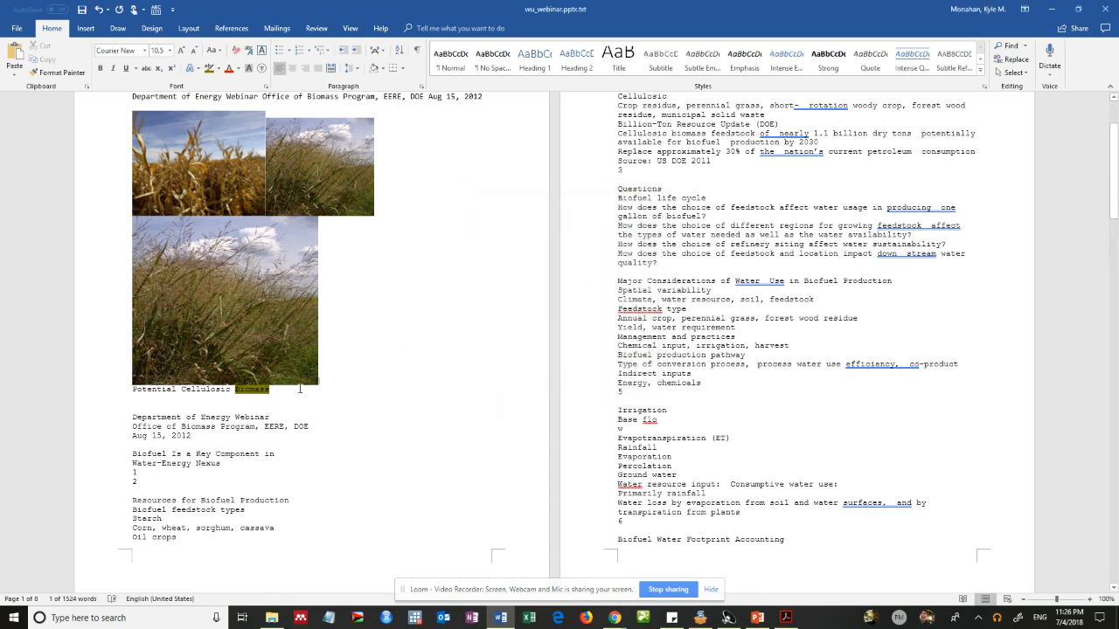
Select the word "Biomass" again and check the text highlight palette for further colour options
double_click(240, 389)
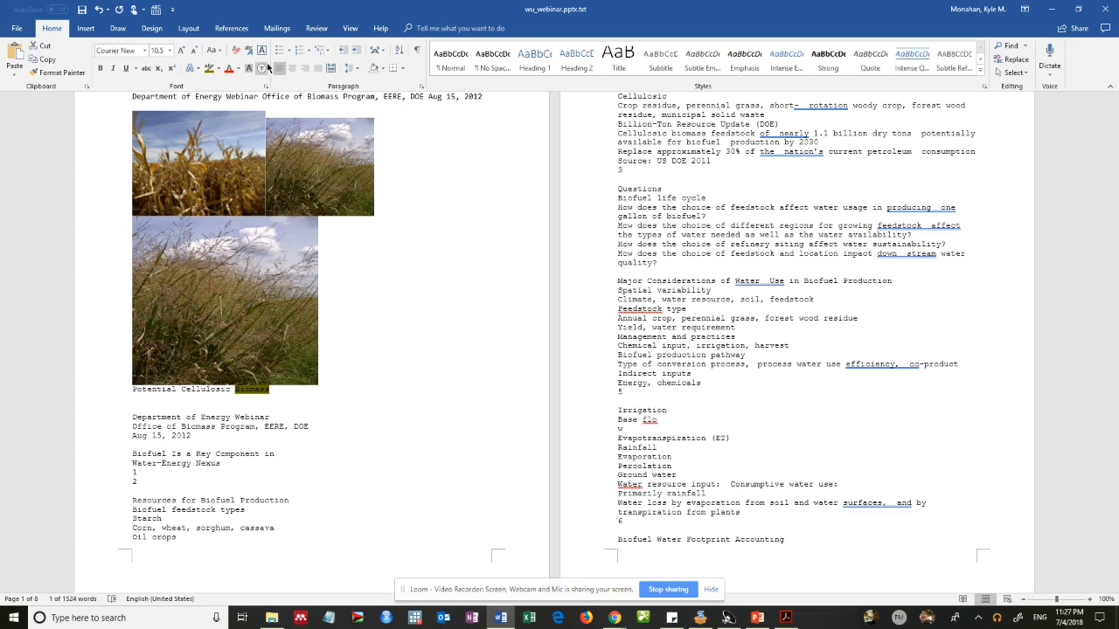
left_click(217, 68)
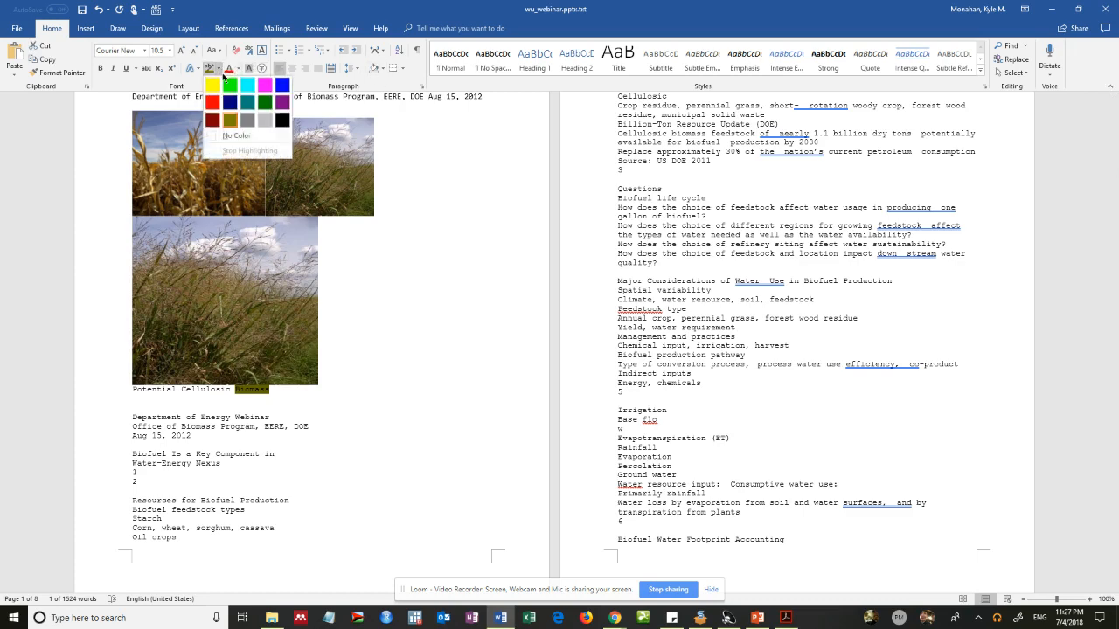
right_click(247, 121)
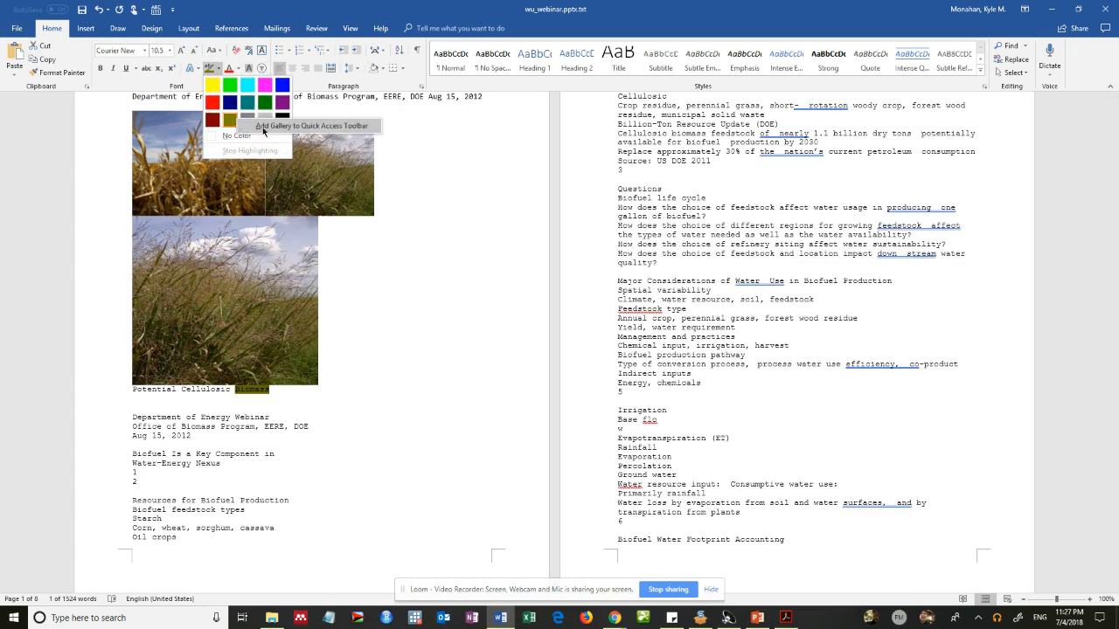
Set the font colour of "Biomass" to a custom light green with RGB 112, 240, 112
left_click(234, 69)
left_click(234, 69)
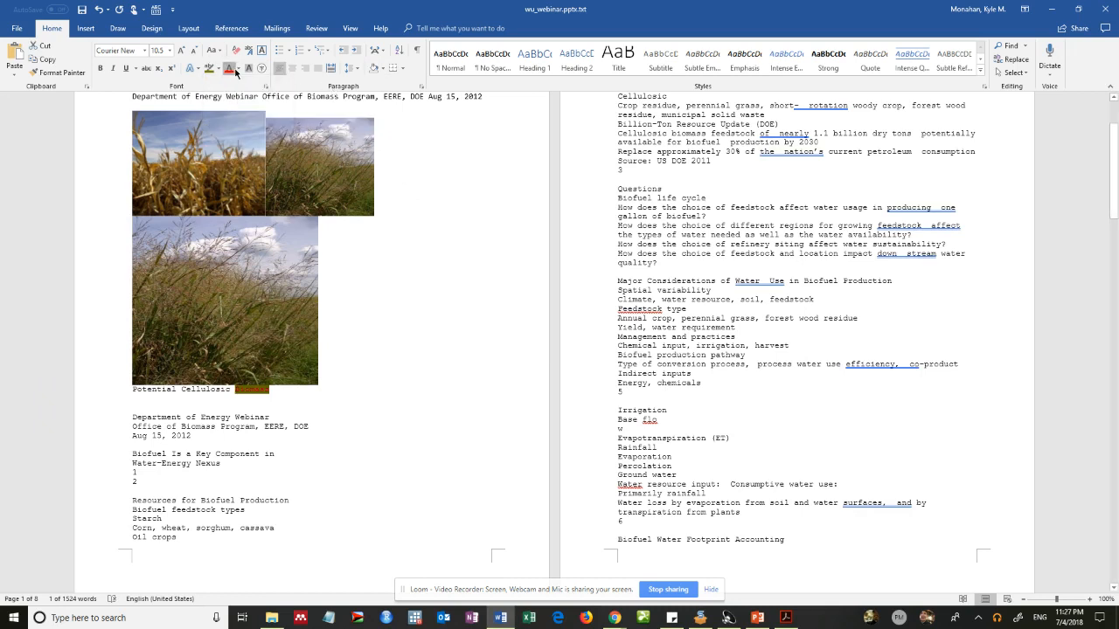
left_click(237, 69)
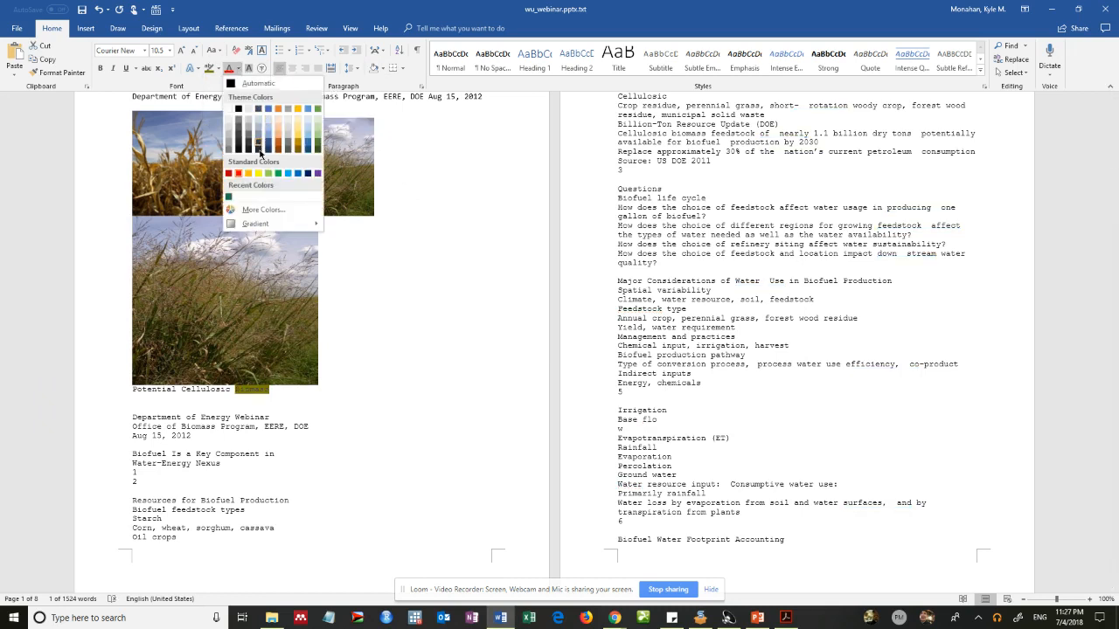
left_click(288, 208)
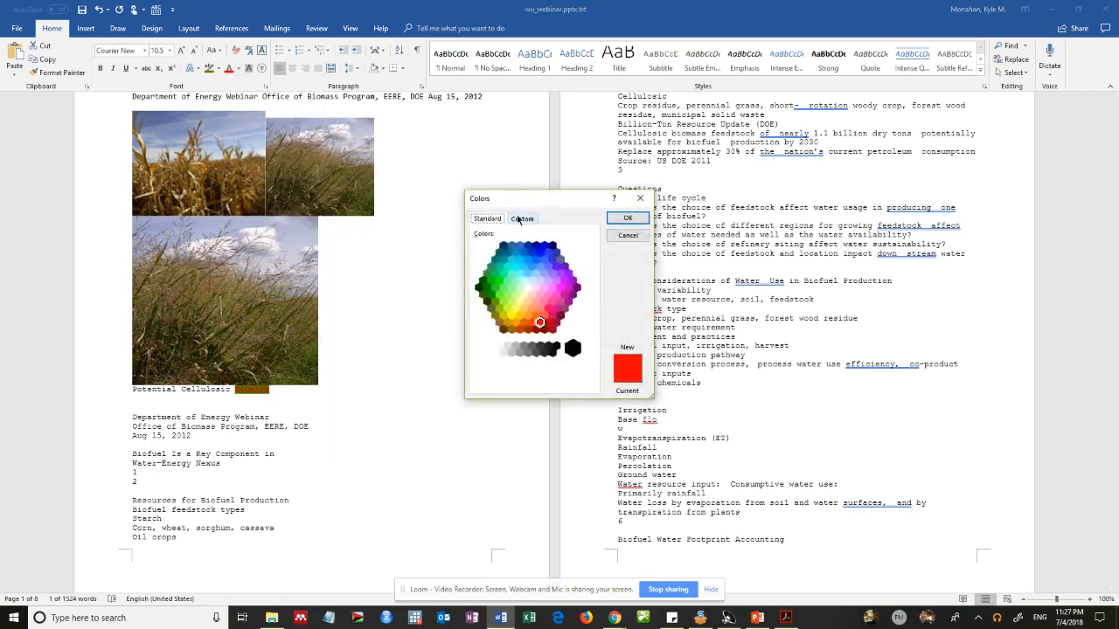
left_click(521, 219)
left_click(506, 254)
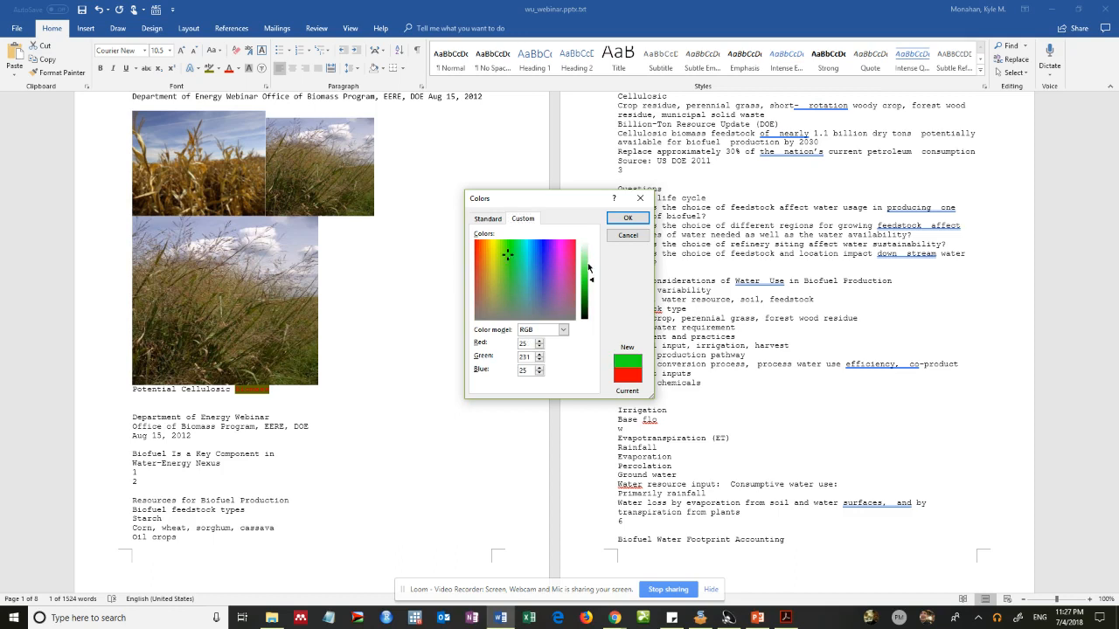
left_click_drag(594, 281, 593, 265)
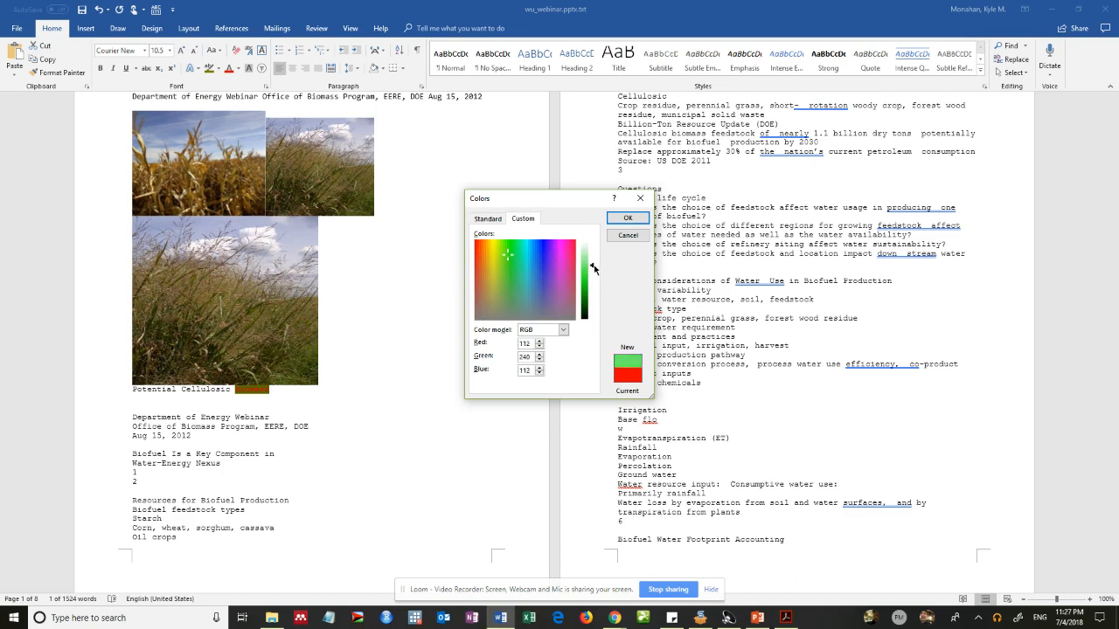
left_click(626, 219)
Remove the highlight colour from the word "Biomass" below the large grass photograph
left_click_drag(285, 390, 236, 391)
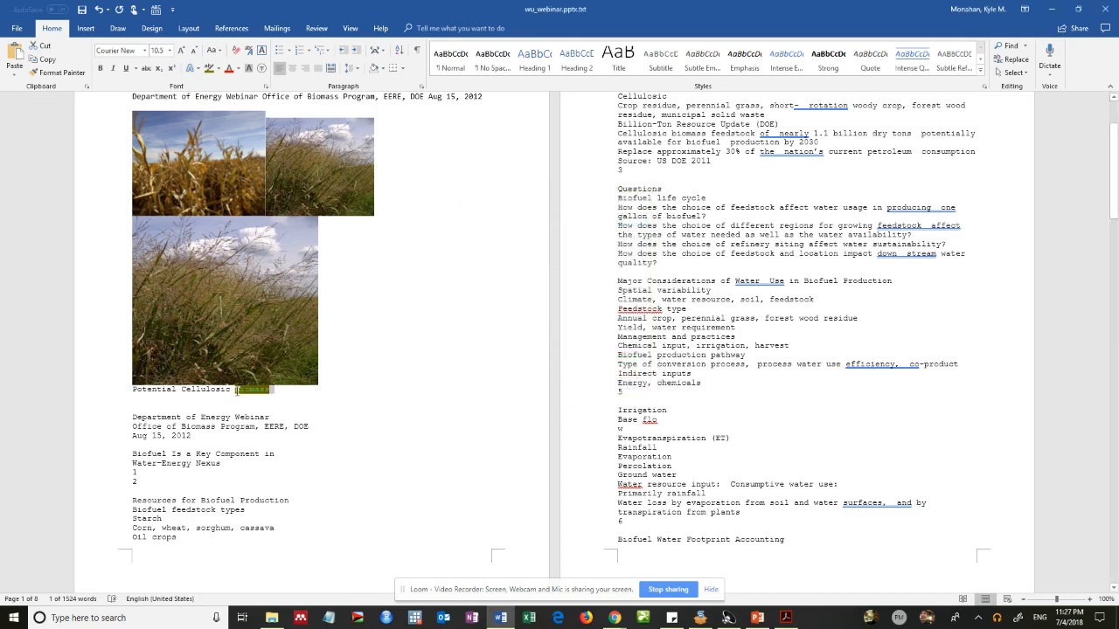
left_click(218, 68)
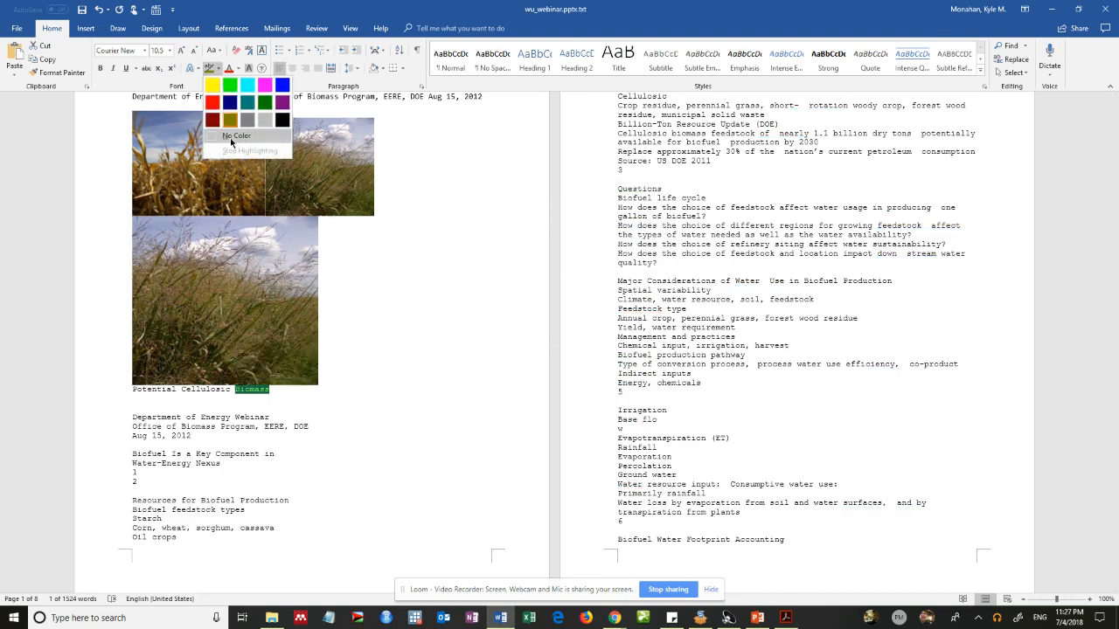
left_click(363, 349)
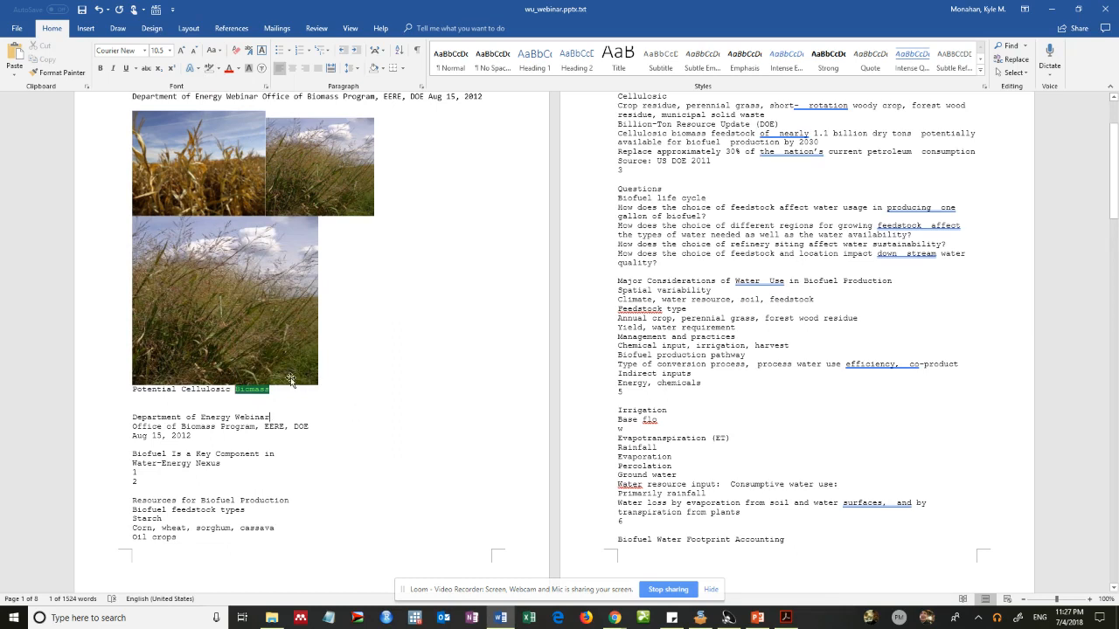
Clear the shading behind the word "Biomass" by setting it to no colour, and reselect the word
left_click_drag(279, 390, 236, 393)
left_click(381, 68)
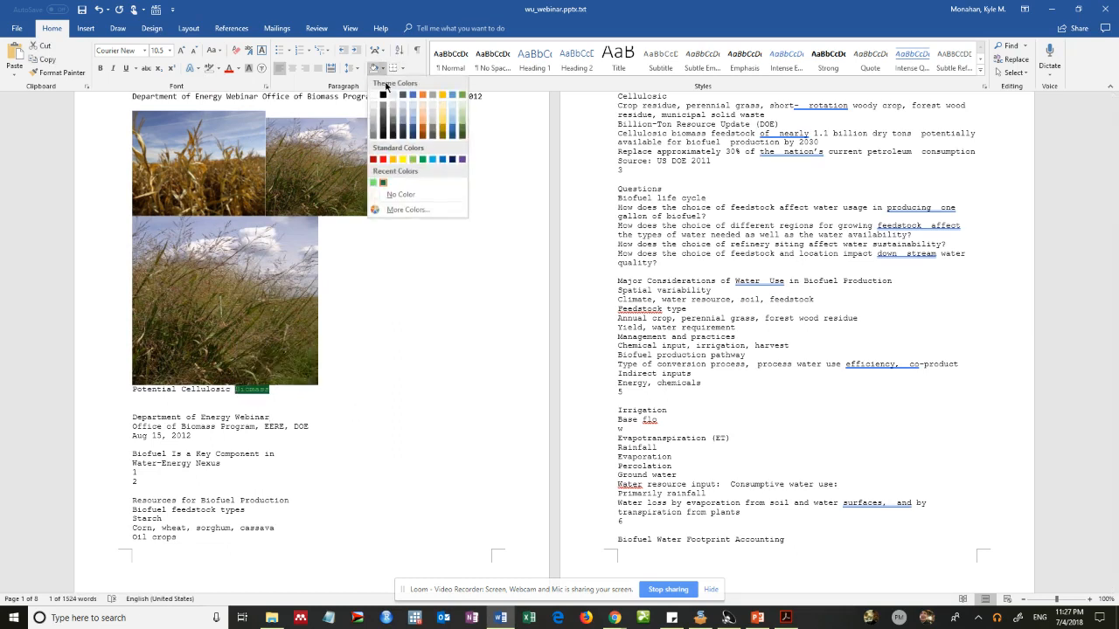
left_click(395, 195)
left_click(232, 390)
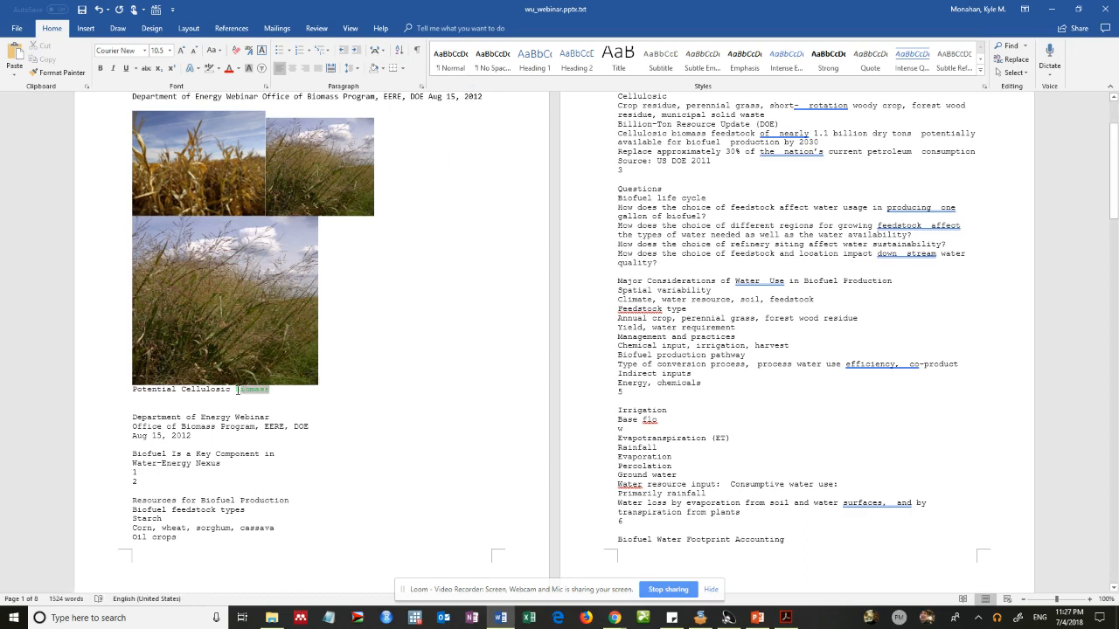
double_click(247, 390)
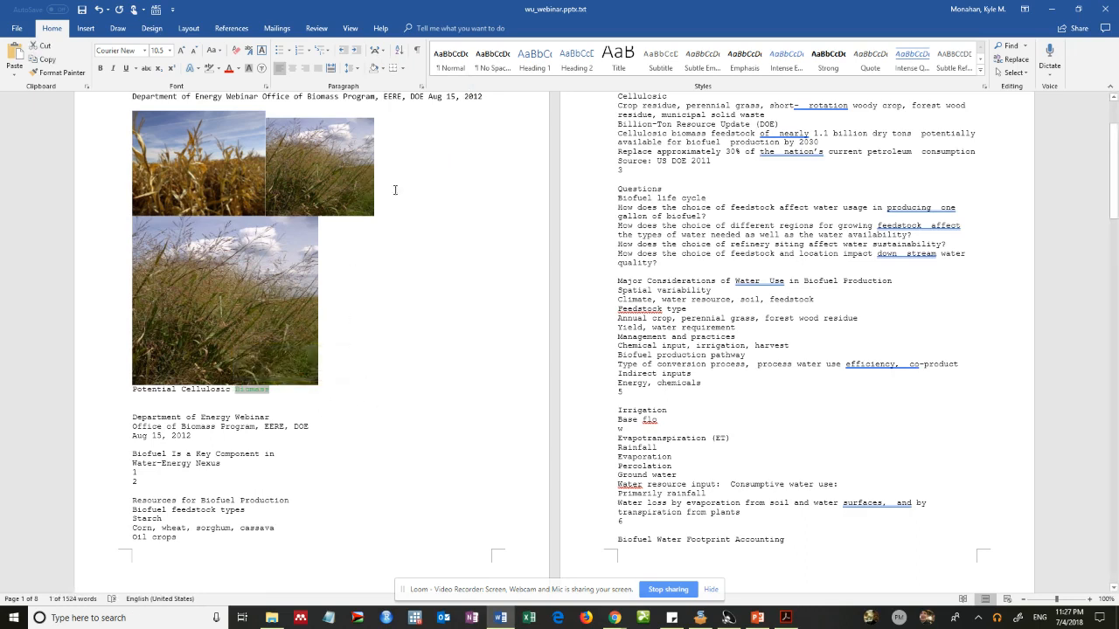
Dock the Word window beside the Google Docs training outline and review its items 4 to 6 on copying and colour coding
left_click_drag(422, 6, 1118, 268)
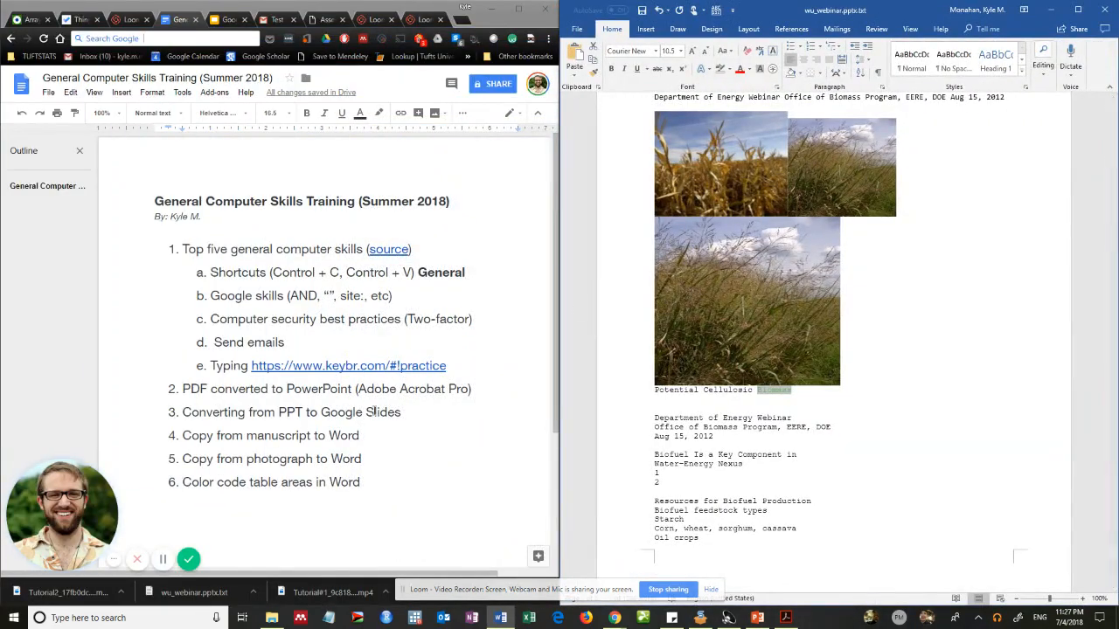
left_click_drag(180, 435, 387, 437)
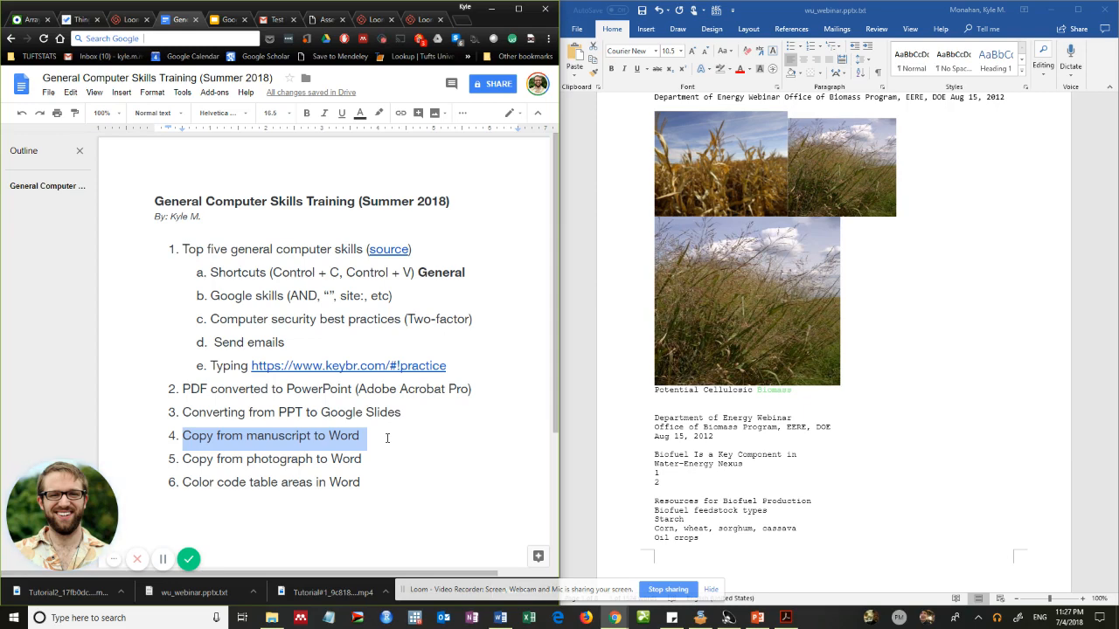
left_click_drag(184, 459, 382, 459)
left_click(385, 460)
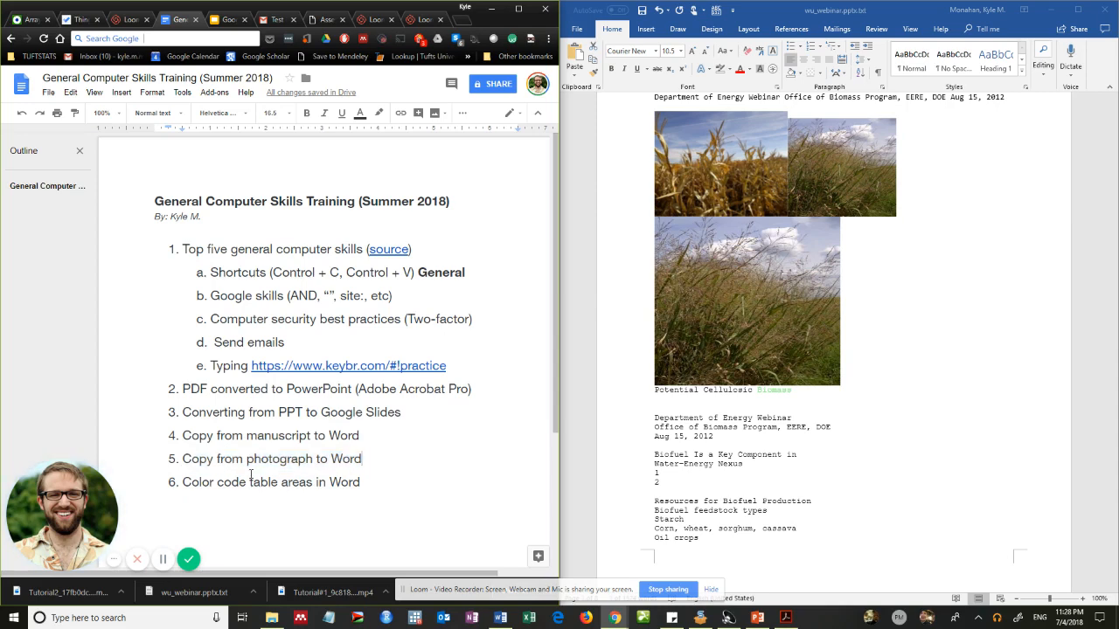
left_click_drag(182, 483, 437, 477)
left_click(442, 474)
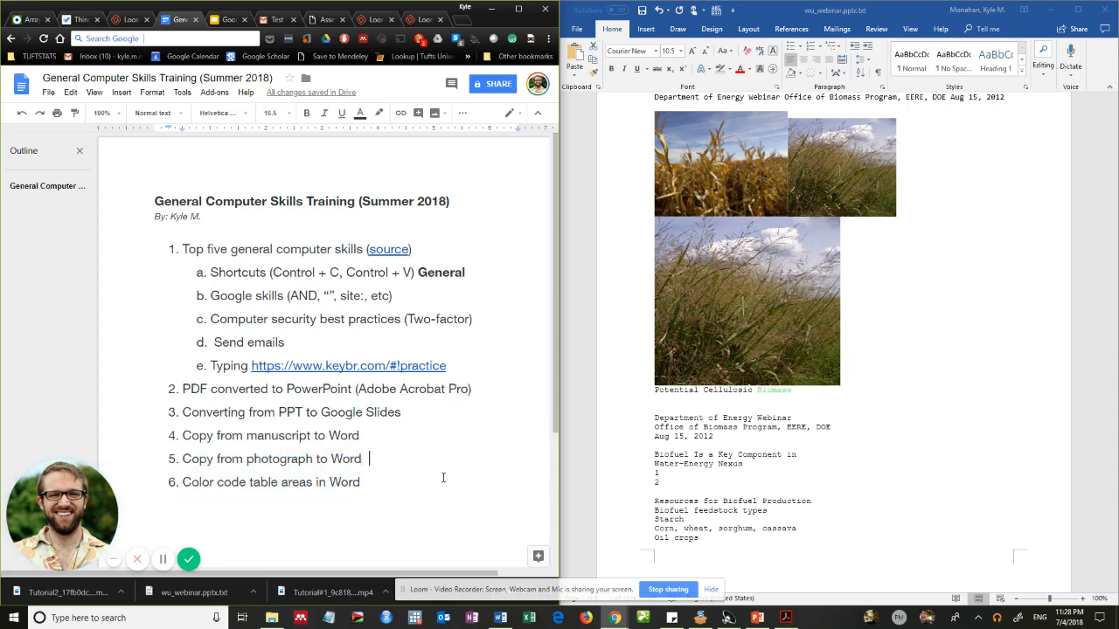